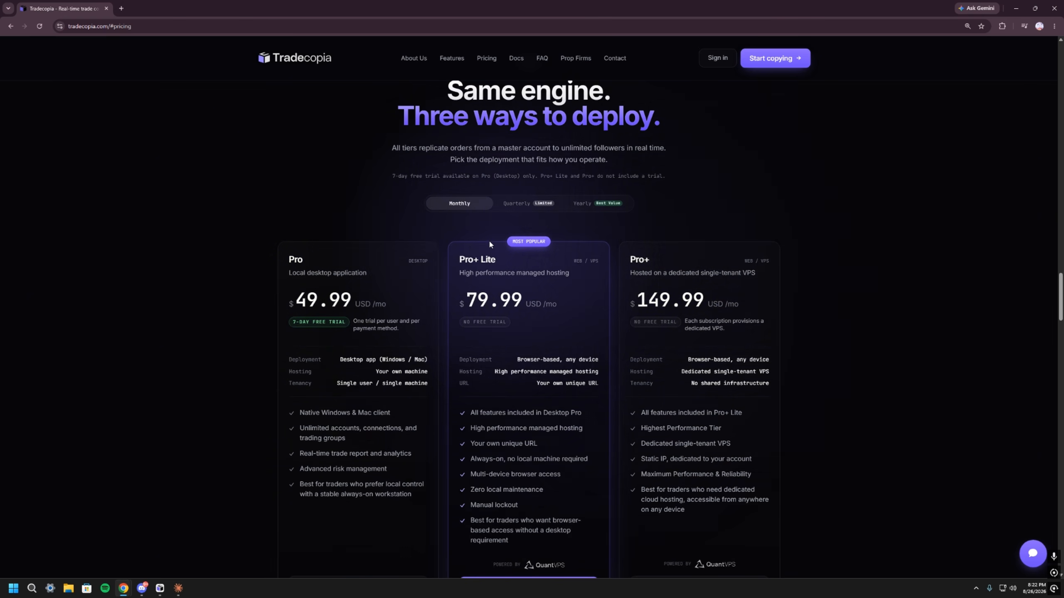
Step: Compare the prices and features of the Pro, Pro+ Lite and Pro+ plans
{"action": "scroll", "coordinate": [350, 276], "scroll_direction": "down", "scroll_amount": 1}
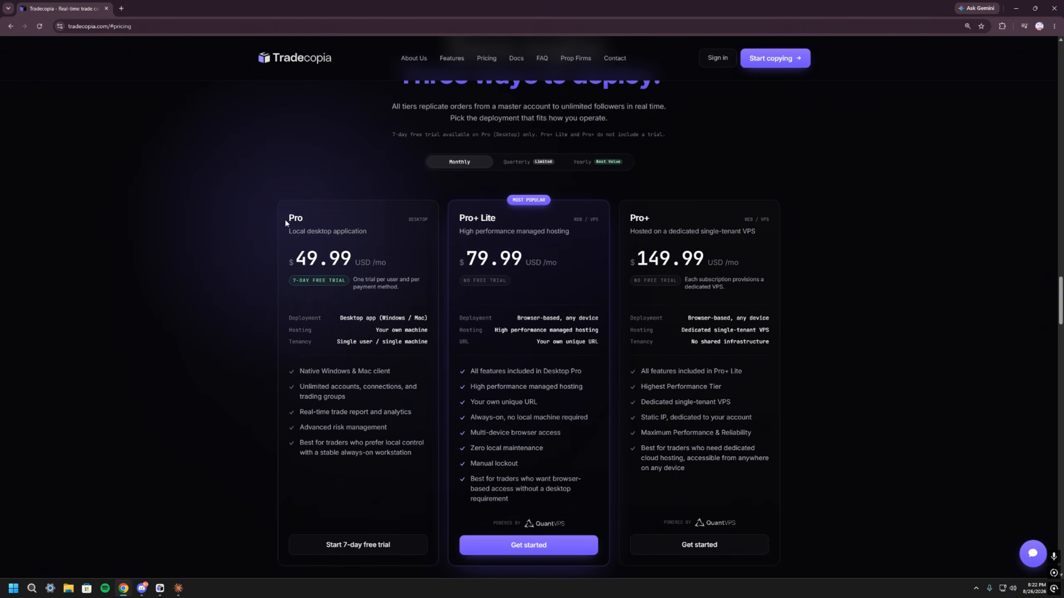
{"action": "scroll", "coordinate": [318, 235], "scroll_direction": "down", "scroll_amount": 1}
{"action": "scroll", "coordinate": [316, 254], "scroll_direction": "up", "scroll_amount": 1}
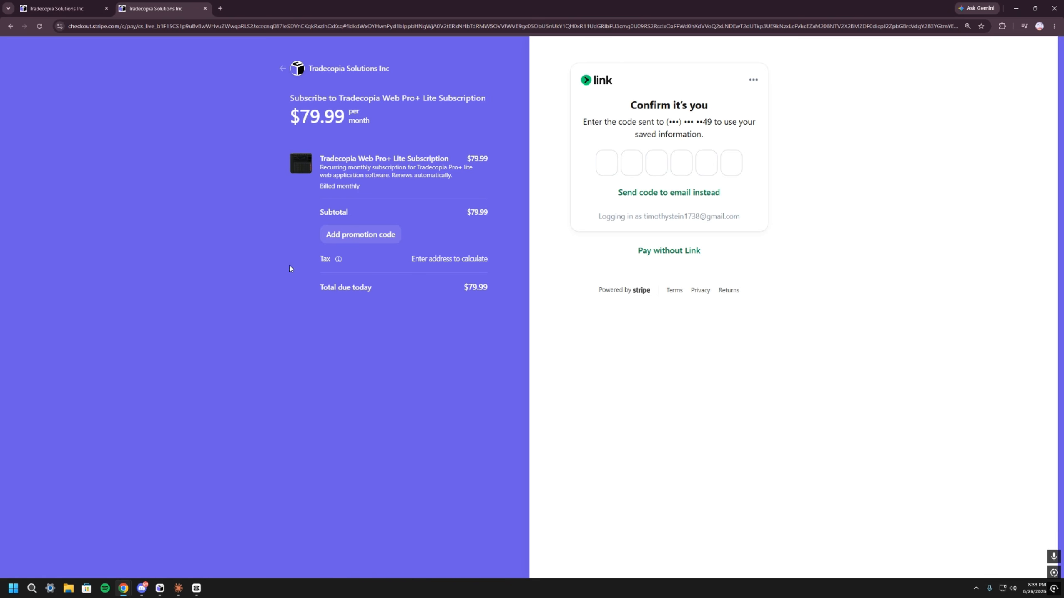
Step: Apply the promotion code TIMMY to the Web Pro+ Lite subscription, and switch to the other open checkout page
{"action": "left_click", "coordinate": [347, 238]}
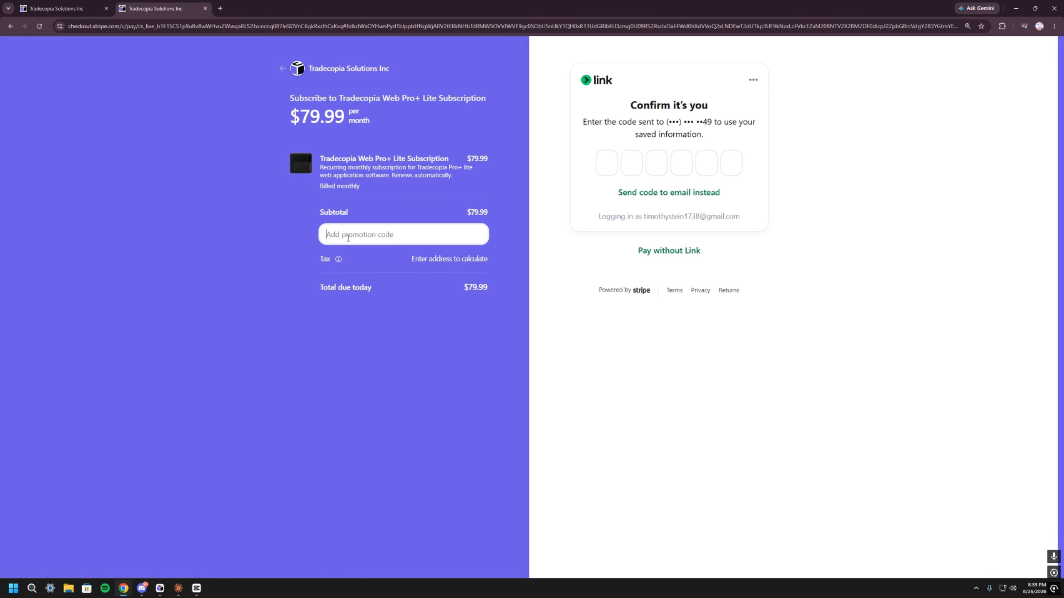
{"action": "type", "text": "TIMMY"}
{"action": "left_click", "coordinate": [473, 236]}
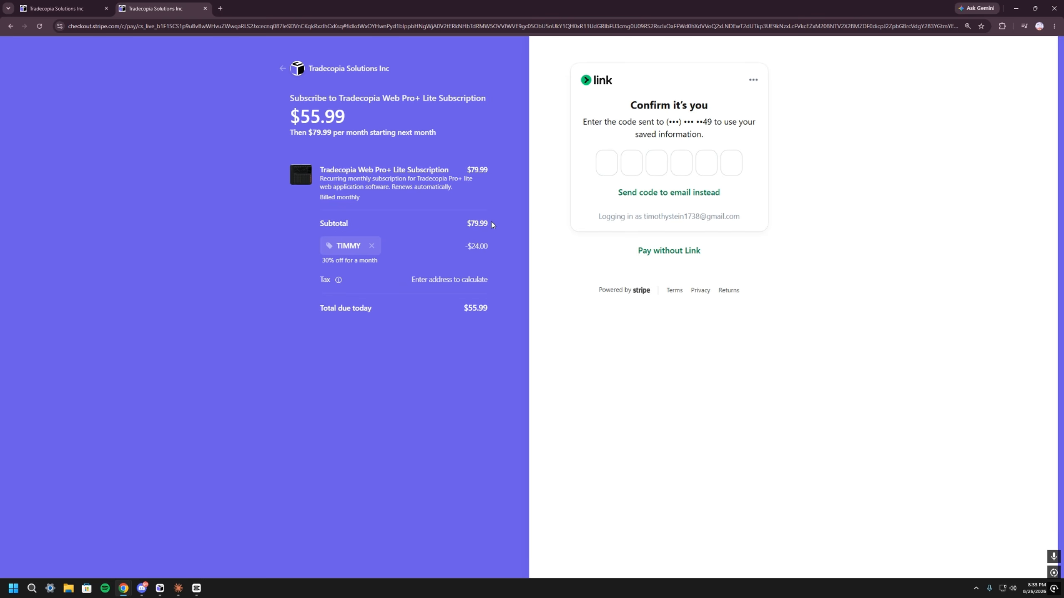
{"action": "left_click", "coordinate": [59, 9]}
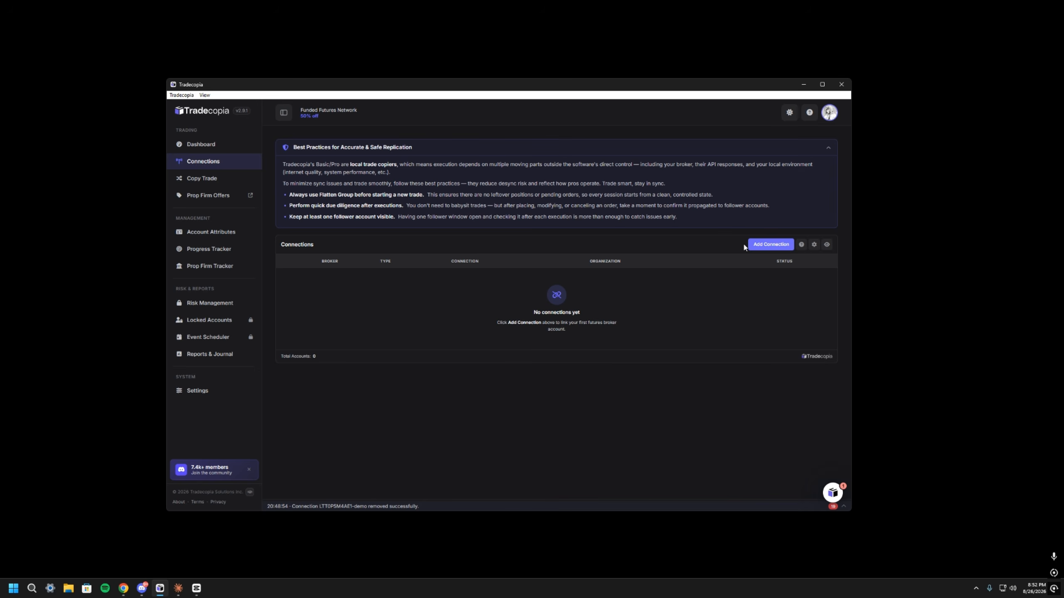
Step: Start adding a broker connection in Tradecopia, reading through the How Tradecopia Works notice before continuing
{"action": "left_click", "coordinate": [757, 245]}
{"action": "scroll", "coordinate": [488, 284], "scroll_direction": "down", "scroll_amount": 2}
{"action": "scroll", "coordinate": [461, 335], "scroll_direction": "up", "scroll_amount": 2}
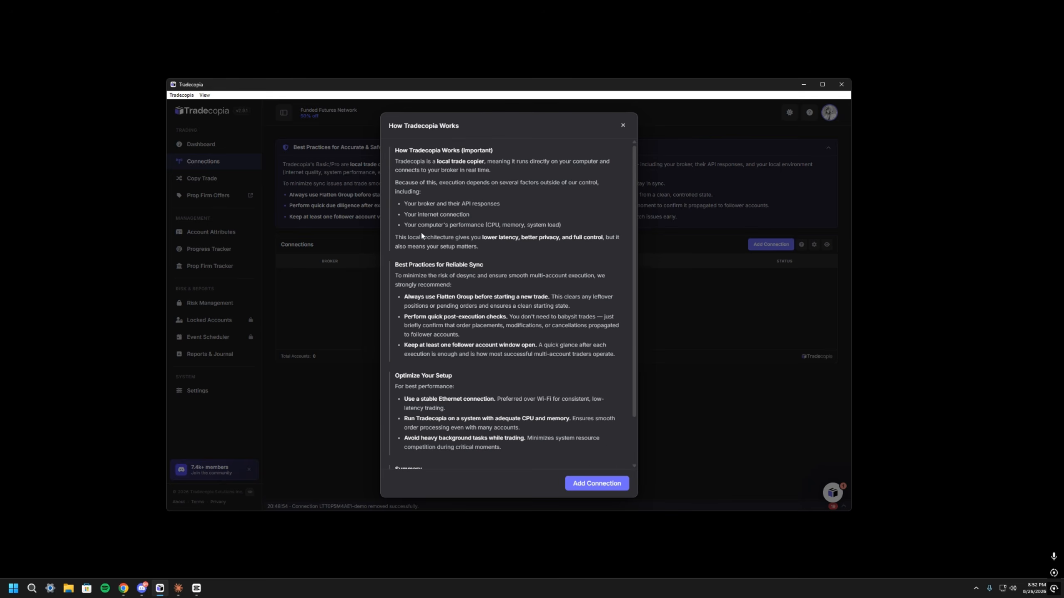
{"action": "scroll", "coordinate": [544, 378], "scroll_direction": "down", "scroll_amount": 3}
{"action": "left_click", "coordinate": [597, 483]}
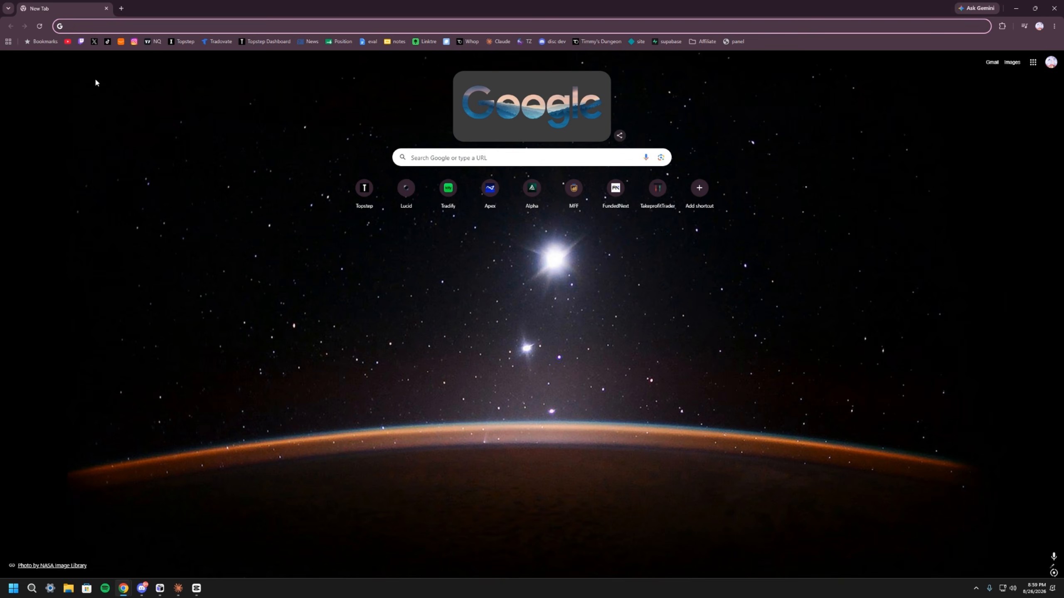
Step: Search the web for "projectx dashboard" in the browser and enter the ProjectX Dashboard
{"action": "type", "text": "projectx dashboard"}
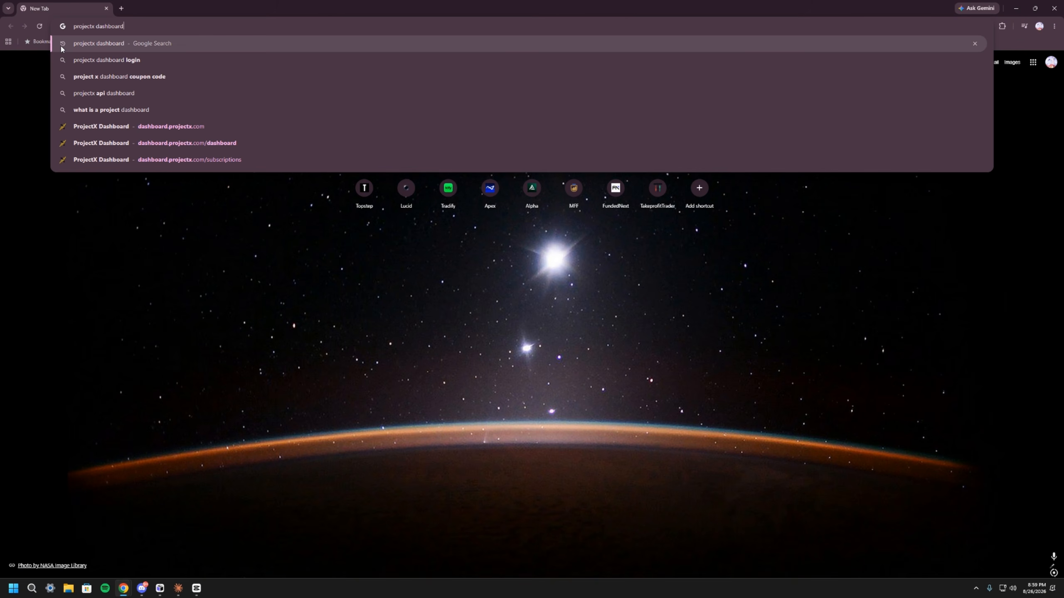
{"action": "key", "text": "Return"}
{"action": "left_click", "coordinate": [111, 60]}
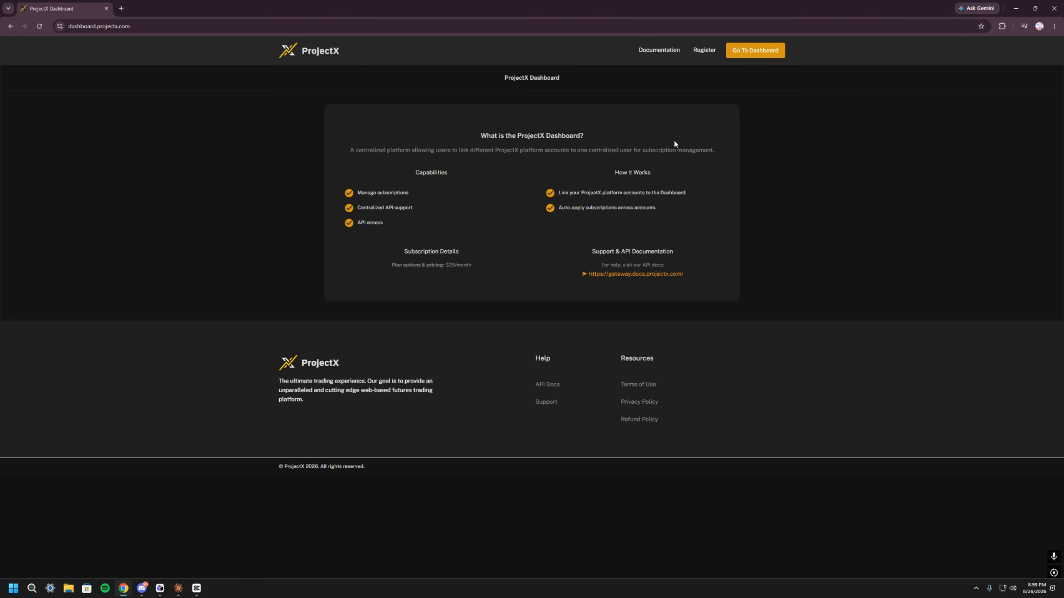
{"action": "left_click", "coordinate": [761, 55]}
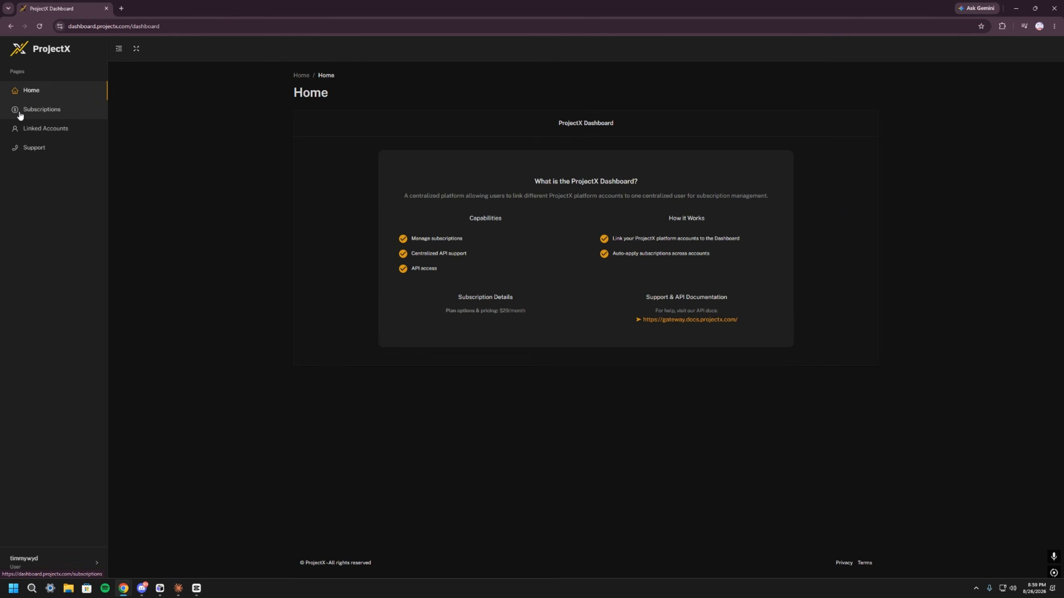
Step: Select the ProjectX API Access subscription and apply the coupon code TOPSTEP to it
{"action": "left_click", "coordinate": [20, 113]}
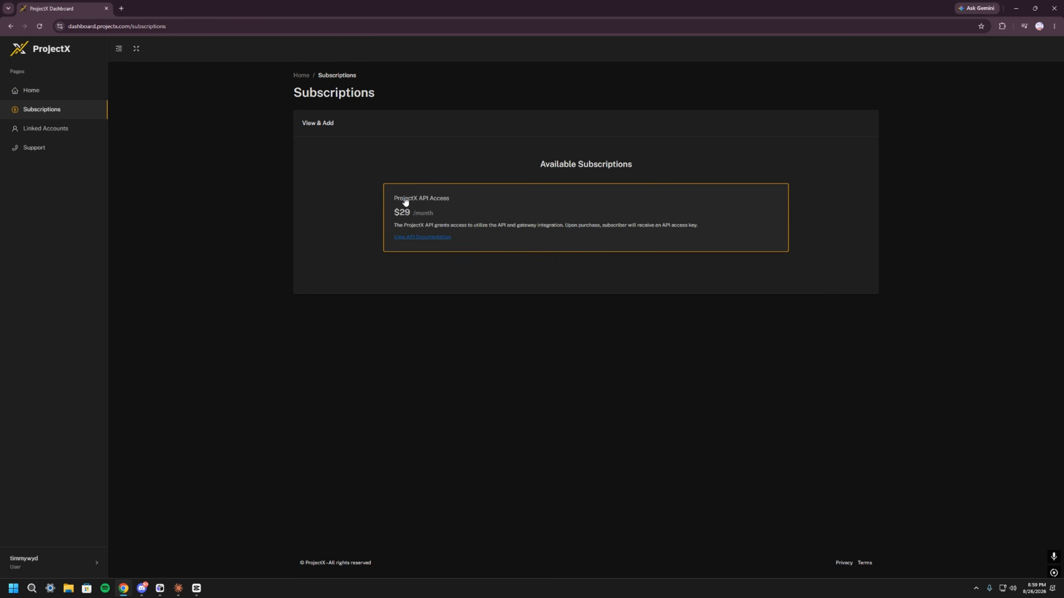
{"action": "left_click", "coordinate": [454, 216]}
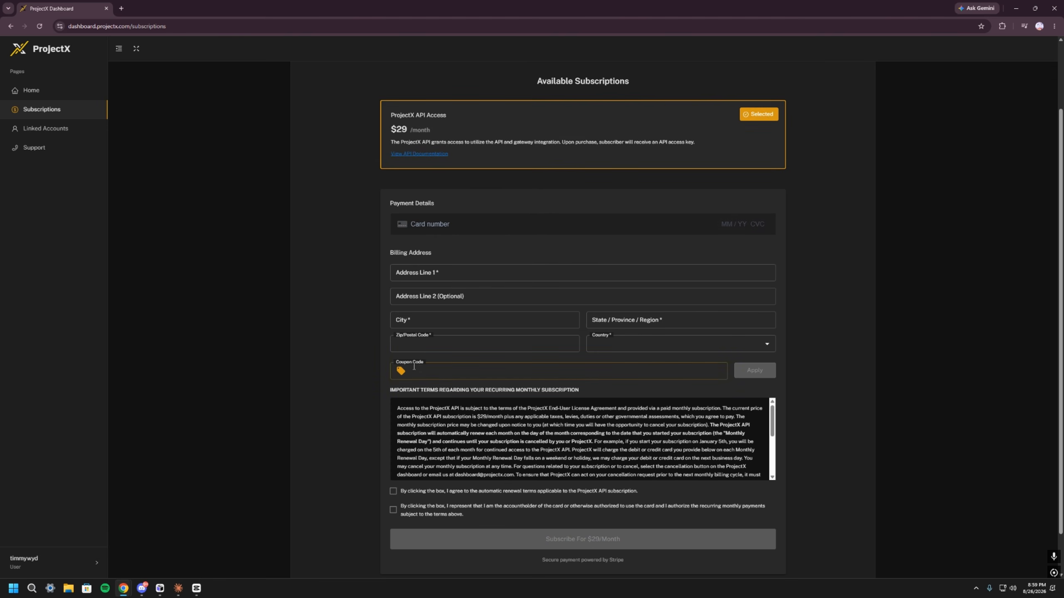
{"action": "left_click", "coordinate": [419, 369]}
{"action": "type", "text": "TOPSTEP"}
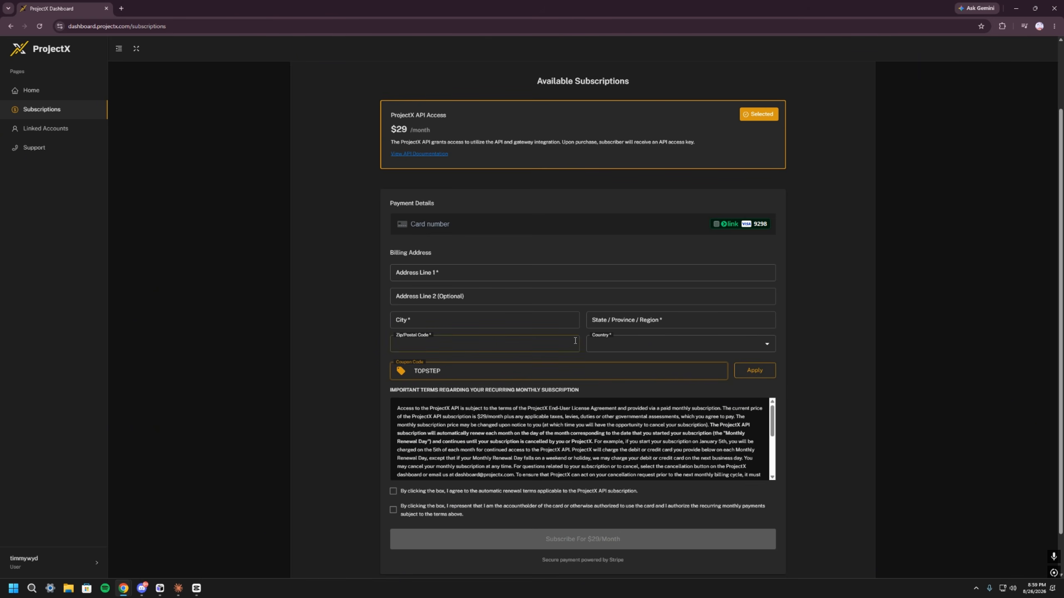
{"action": "key", "text": "Return"}
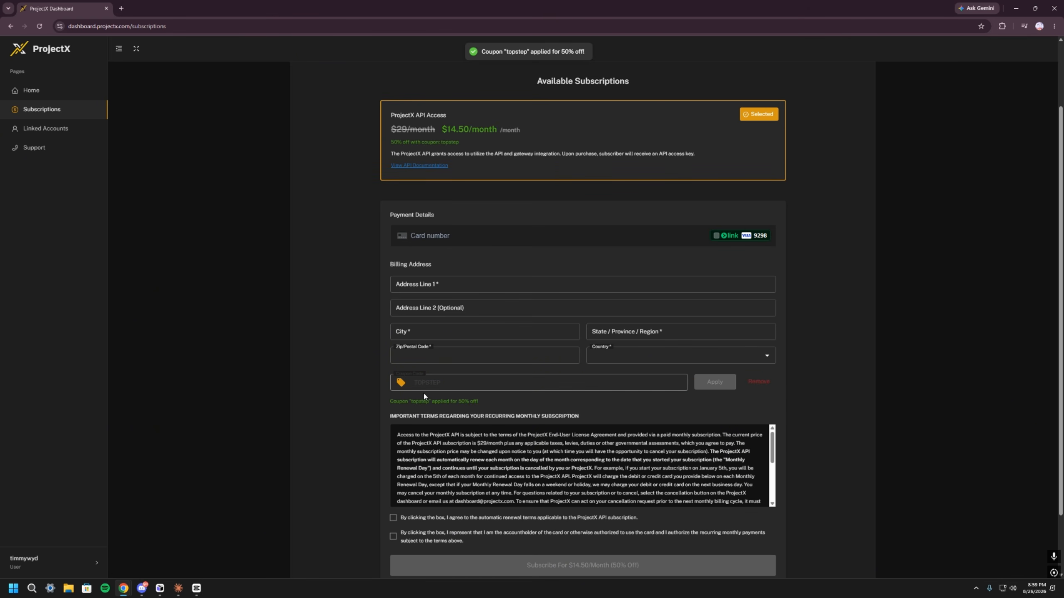
{"action": "scroll", "coordinate": [423, 393], "scroll_direction": "down", "scroll_amount": 1}
{"action": "left_click_drag", "start_coordinate": [410, 360], "coordinate": [463, 361]}
{"action": "scroll", "coordinate": [463, 361], "scroll_direction": "up", "scroll_amount": 1}
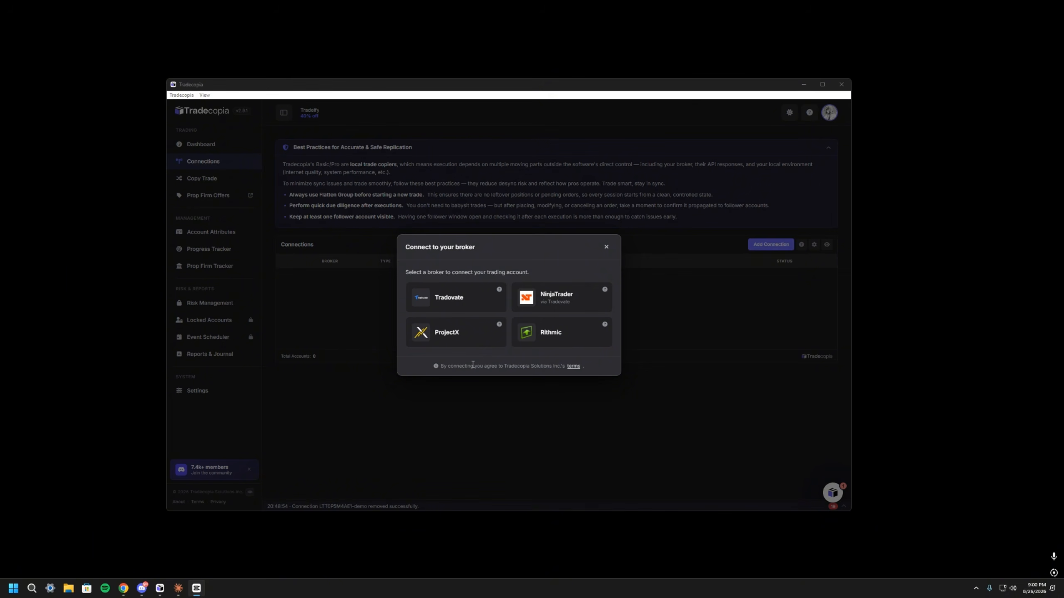
Step: Choose ProjectX as the broker to connect in Tradecopia, and check the accounts listed under the Topstep connection
{"action": "left_click", "coordinate": [451, 338]}
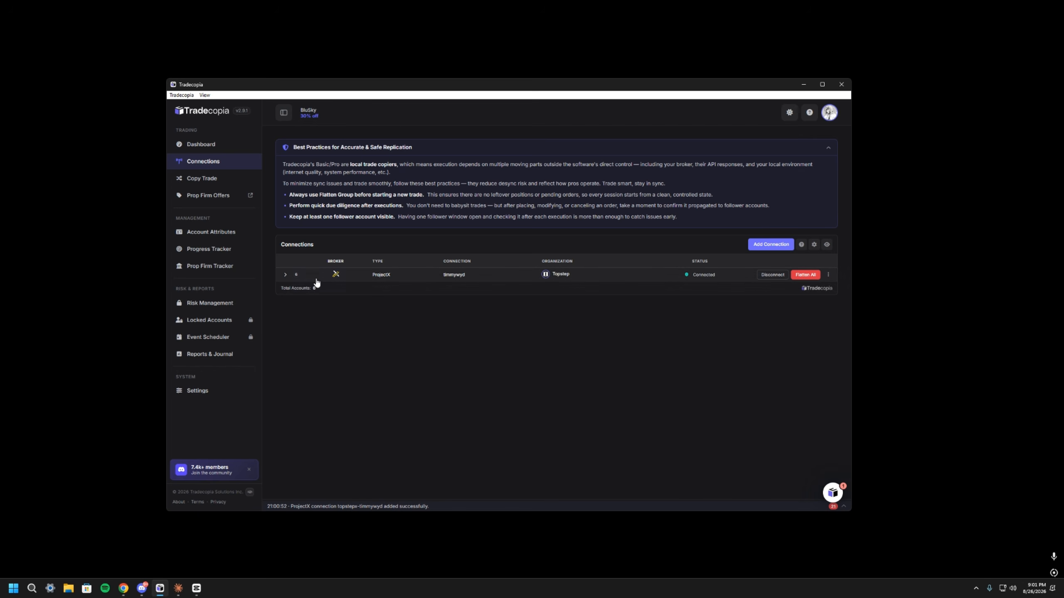
{"action": "left_click", "coordinate": [296, 275]}
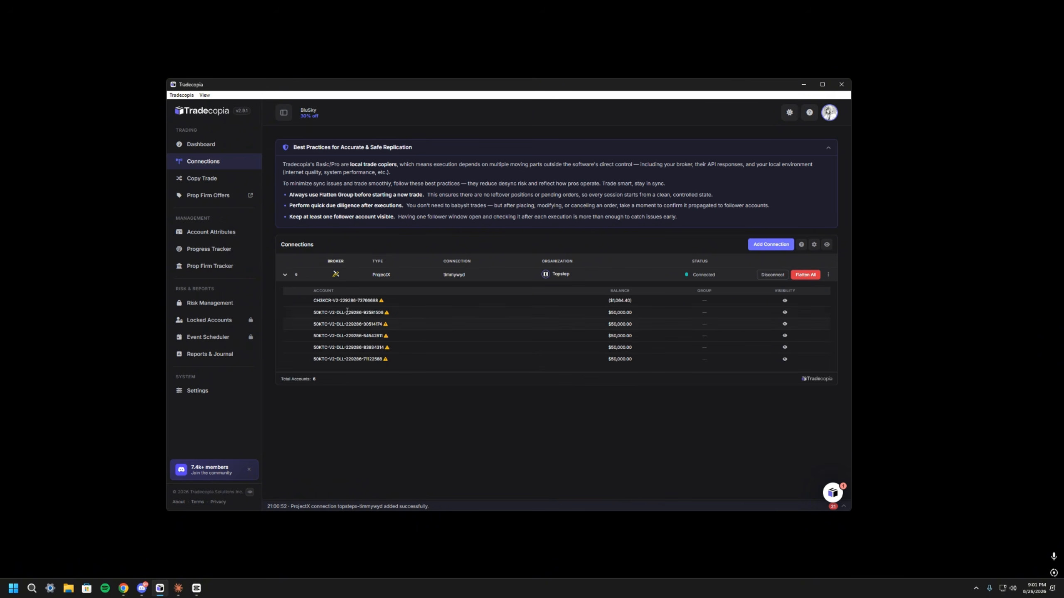
{"action": "left_click", "coordinate": [285, 275]}
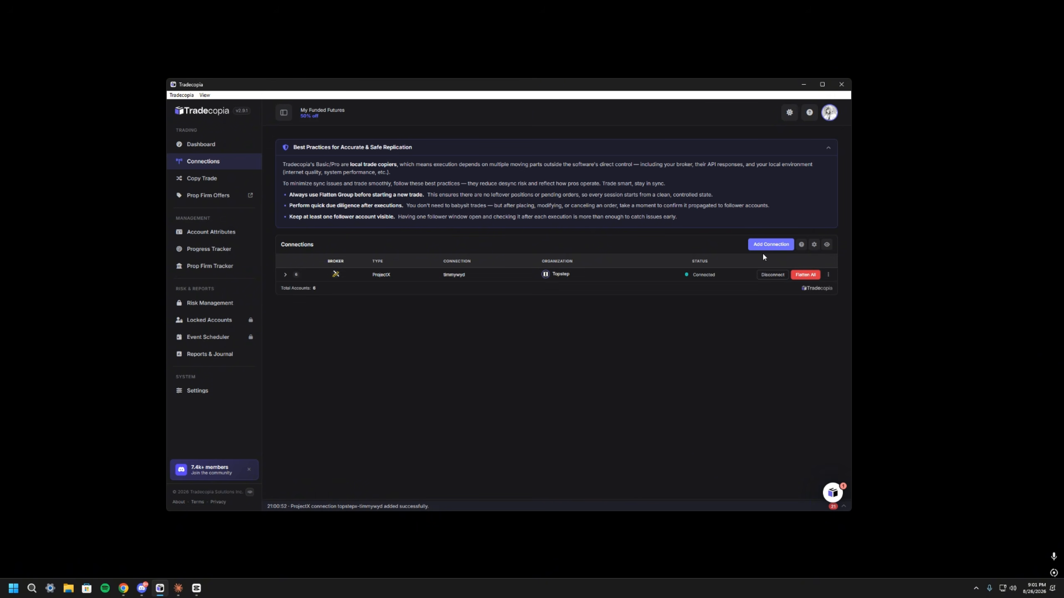
Step: Add a Tradovate connection of the demo account type, continuing on the Tradovate sign-in page
{"action": "left_click", "coordinate": [761, 246]}
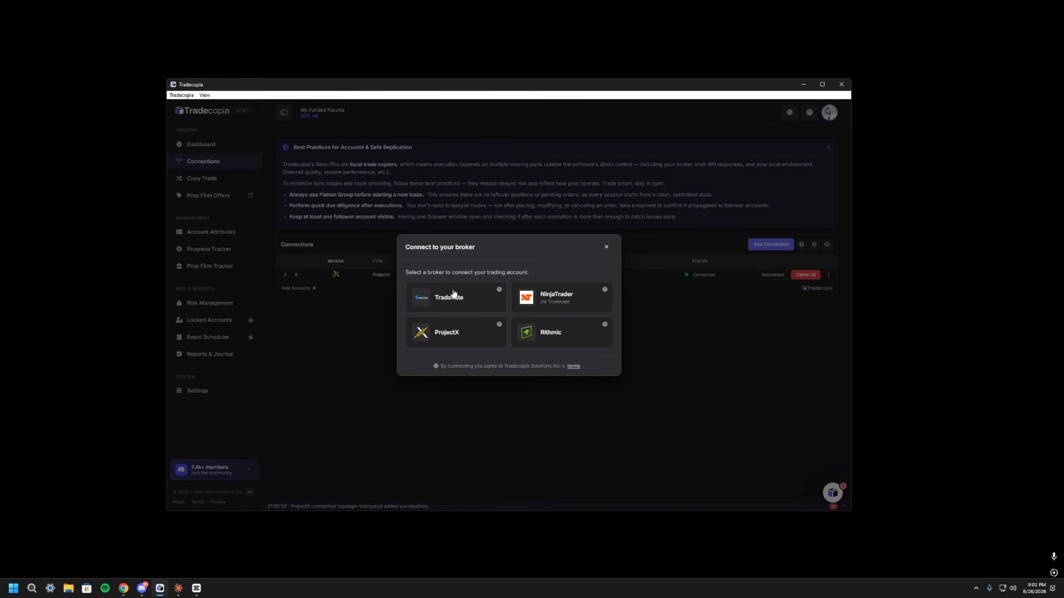
{"action": "left_click", "coordinate": [470, 308]}
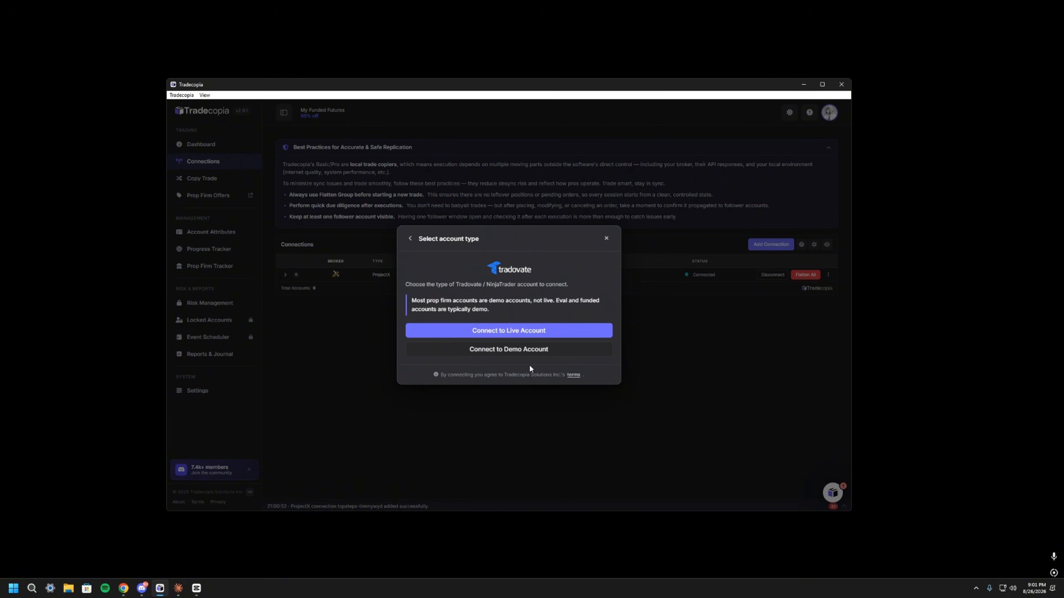
{"action": "left_click", "coordinate": [509, 351]}
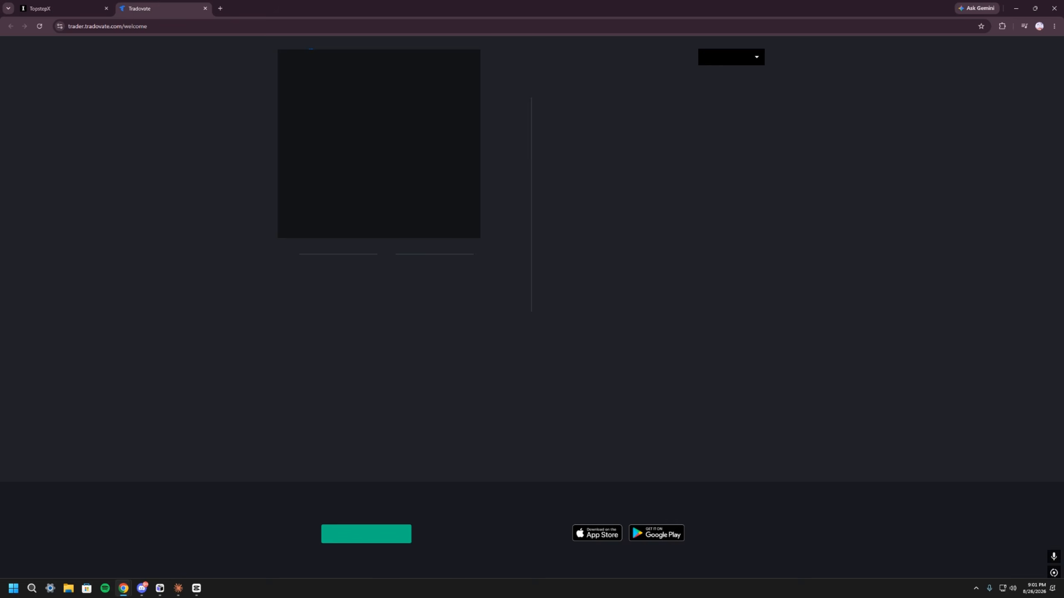
{"action": "left_click", "coordinate": [596, 230]}
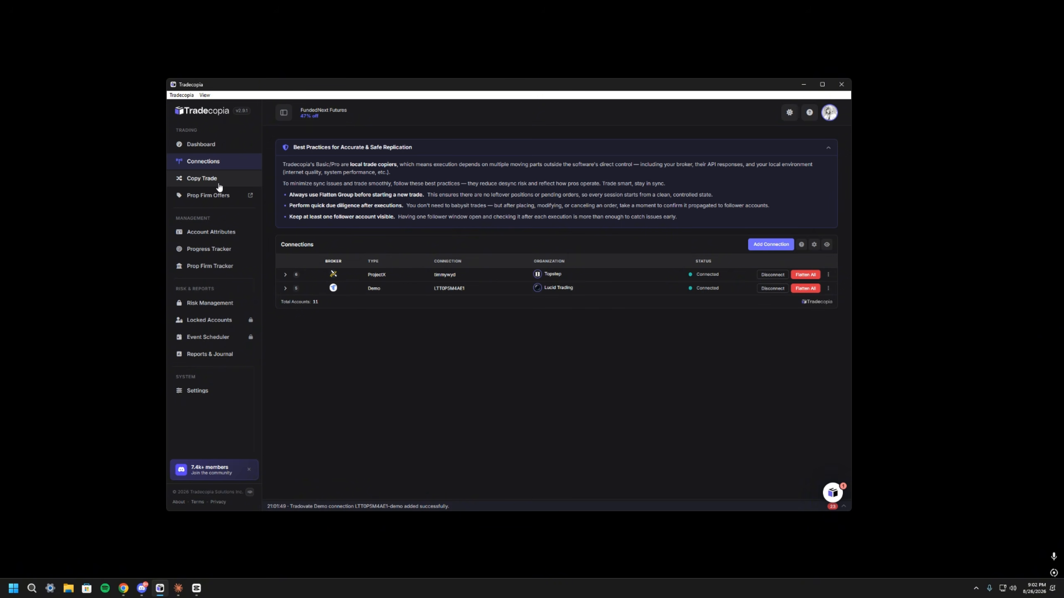
Step: Start a new copy trading group named "use code TIMMY" with the cyan colour
{"action": "left_click", "coordinate": [205, 184]}
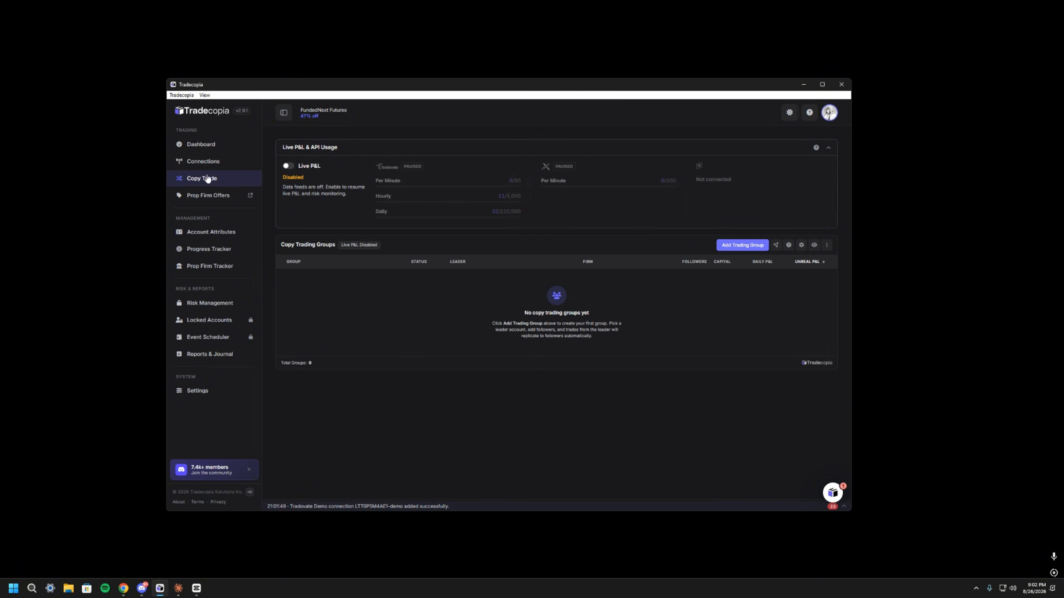
{"action": "left_click", "coordinate": [733, 248]}
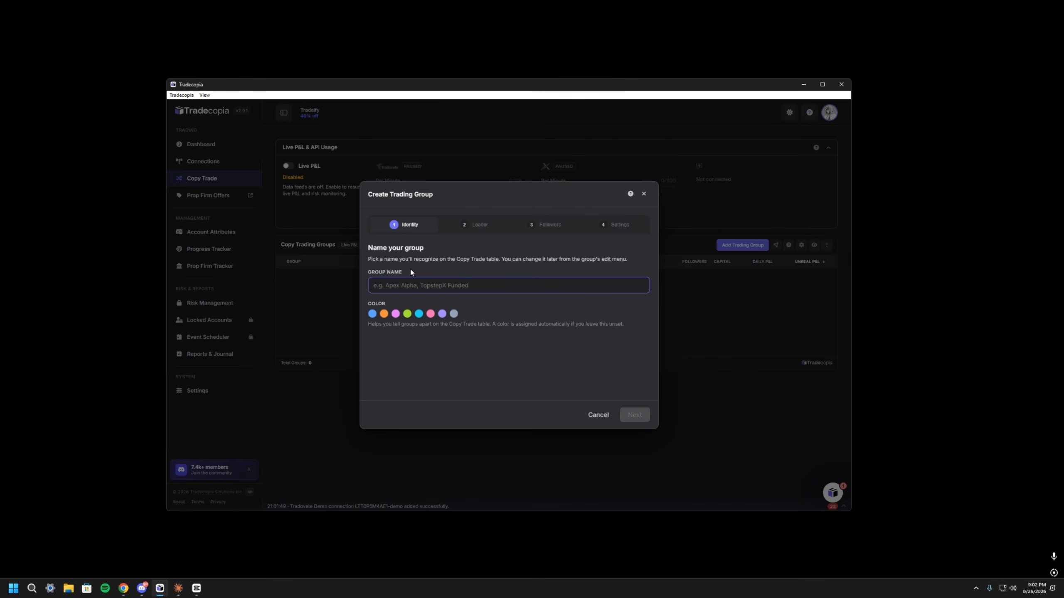
{"action": "type", "text": "use code TIMMY"}
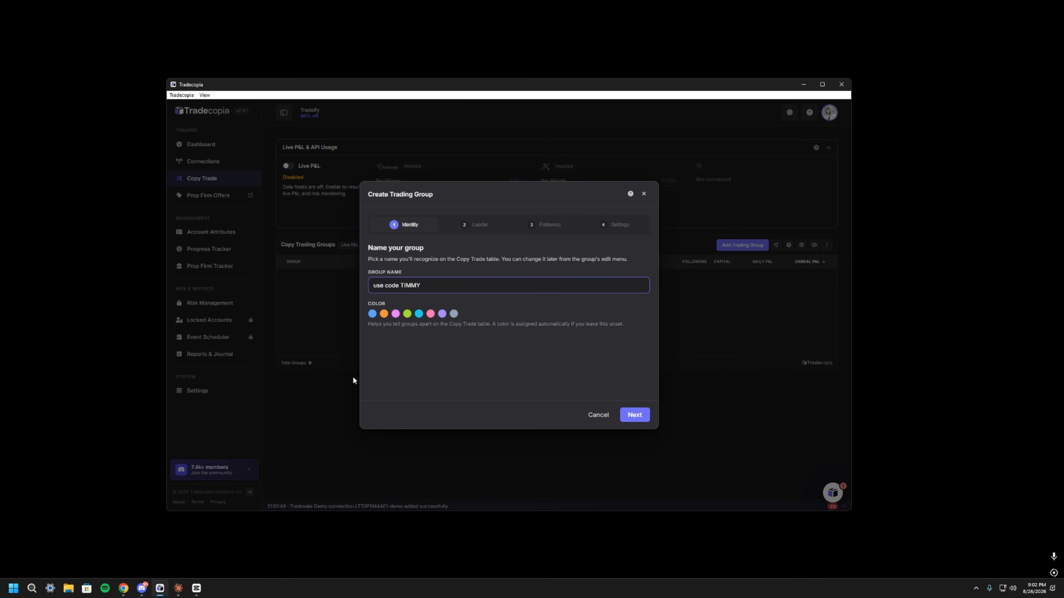
{"action": "left_click", "coordinate": [419, 314]}
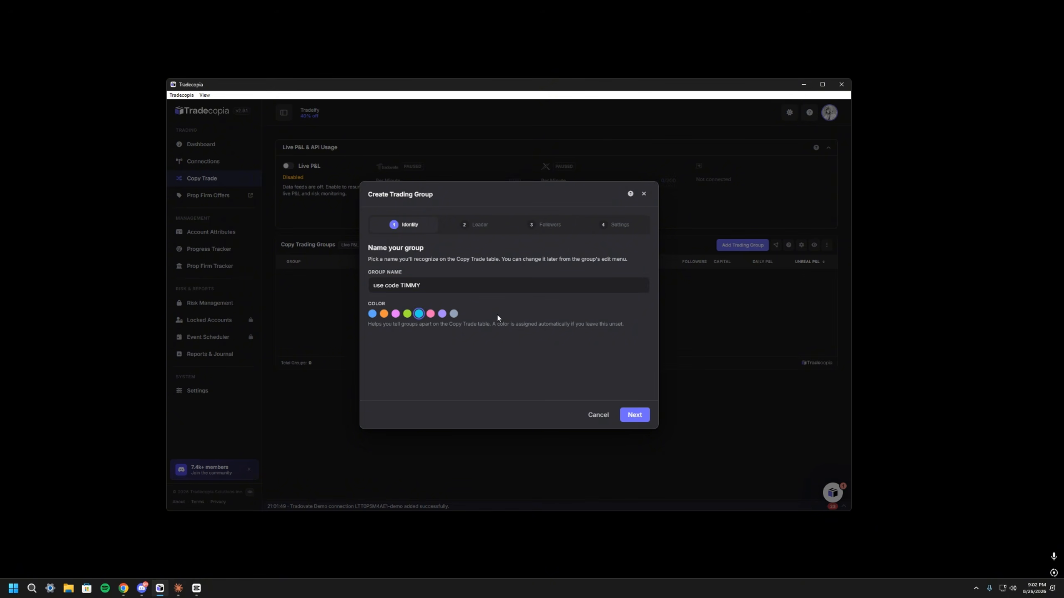
{"action": "left_click", "coordinate": [633, 417]}
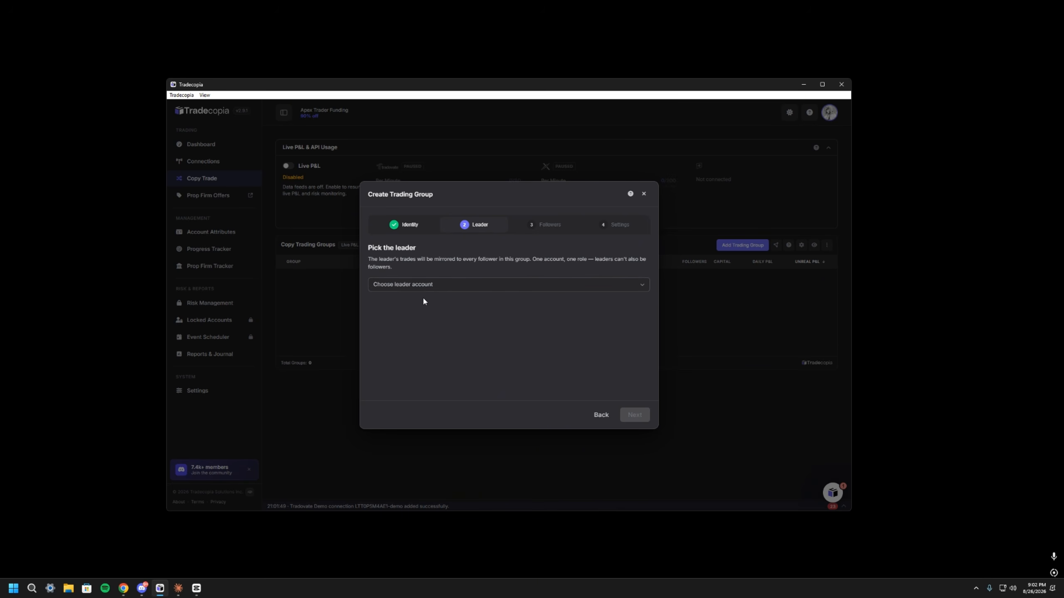
Step: Pick the first 50KTC ProjectX account in the list as the group's leader
{"action": "left_click", "coordinate": [419, 284]}
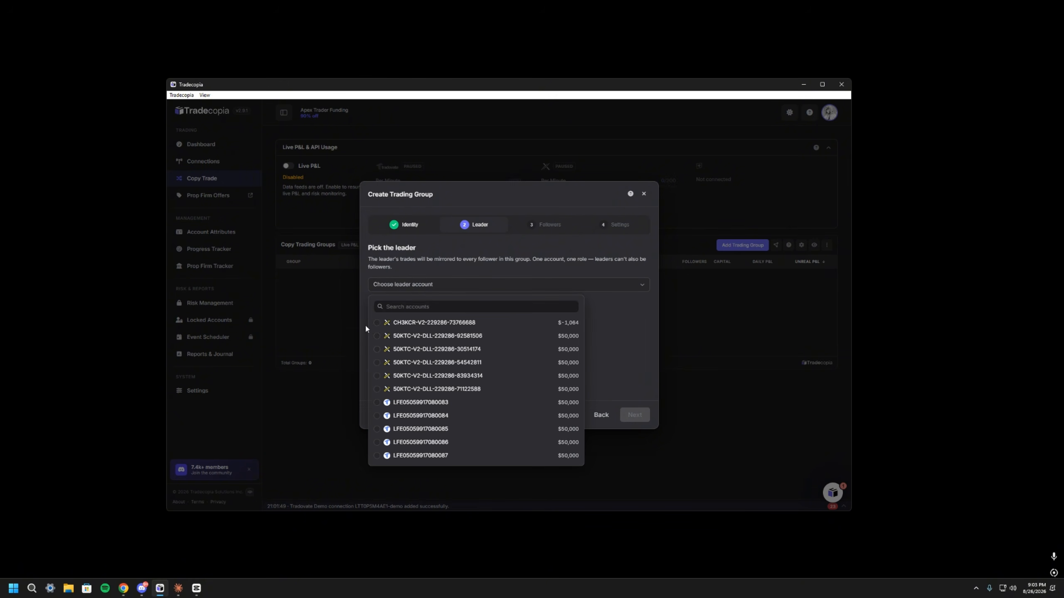
{"action": "left_click", "coordinate": [384, 340]}
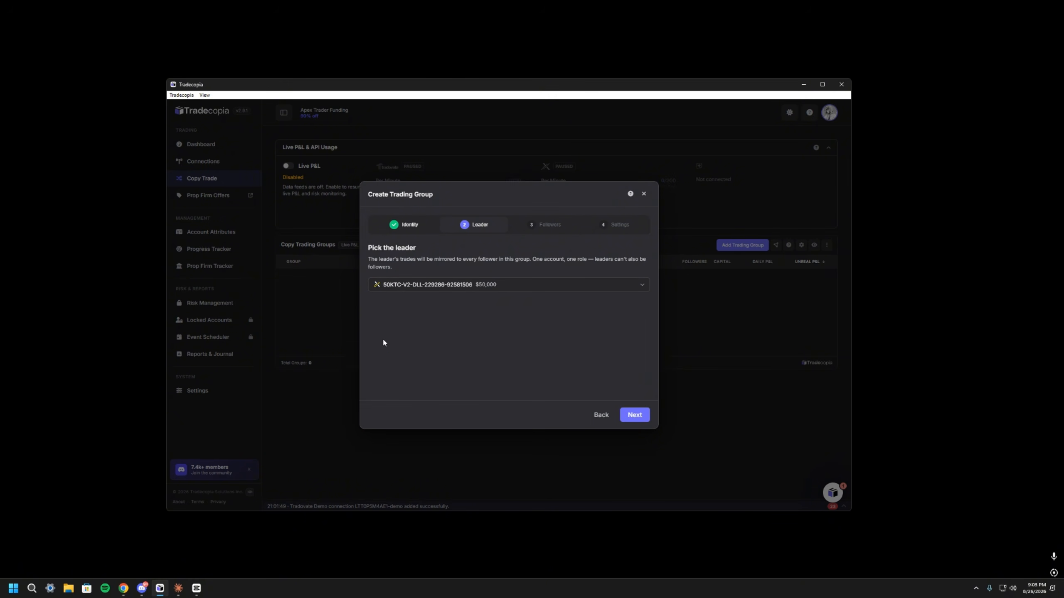
{"action": "left_click", "coordinate": [641, 419]}
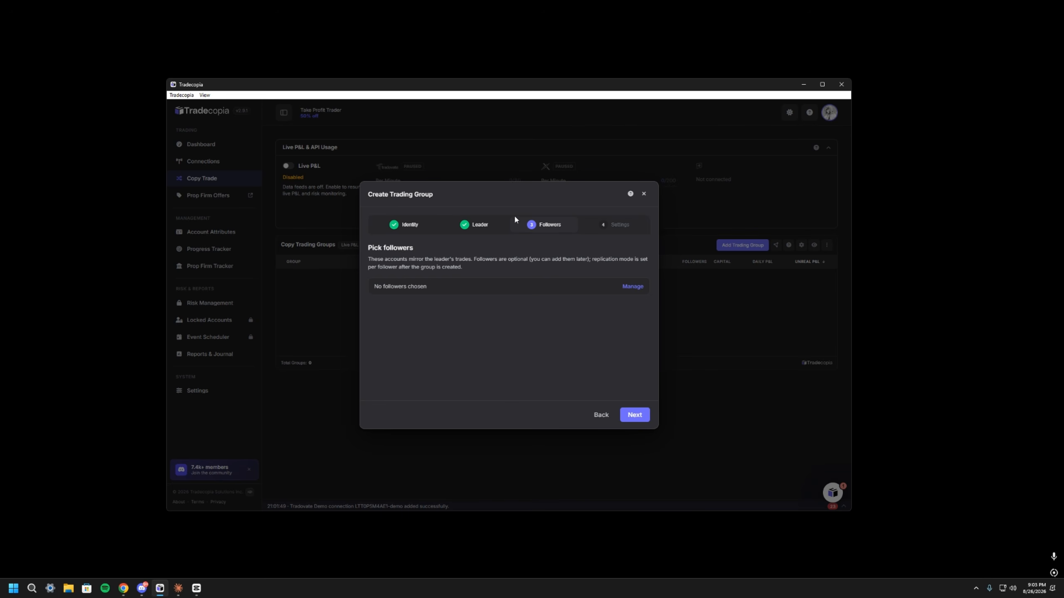
Step: Add the four remaining 50KTC accounts and all five LFE Tradovate accounts as the group's followers
{"action": "left_click", "coordinate": [633, 286]}
{"action": "left_click", "coordinate": [327, 256]}
{"action": "left_click", "coordinate": [327, 273]}
{"action": "left_click", "coordinate": [328, 289]}
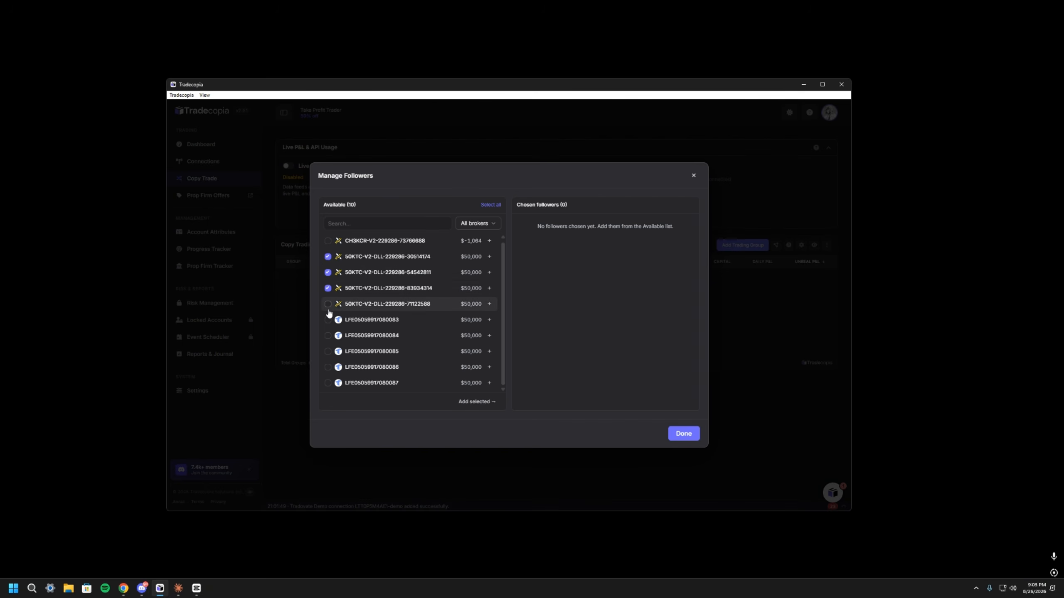
{"action": "left_click", "coordinate": [328, 304]}
{"action": "left_click", "coordinate": [328, 320]}
{"action": "left_click", "coordinate": [328, 336]}
{"action": "left_click", "coordinate": [328, 351]}
{"action": "left_click", "coordinate": [327, 367]}
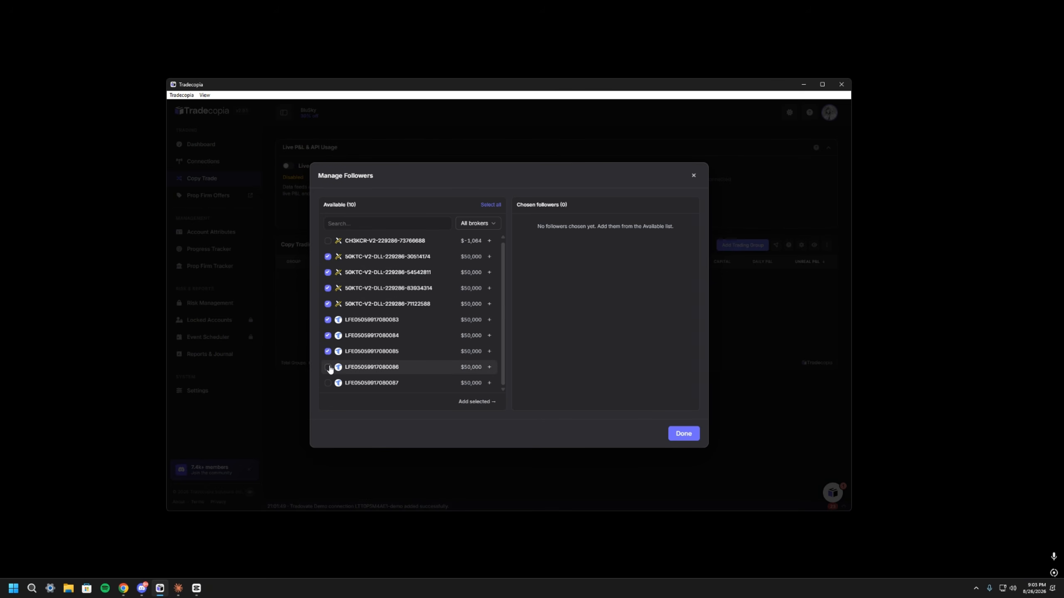
{"action": "left_click", "coordinate": [327, 382]}
{"action": "left_click", "coordinate": [482, 403]}
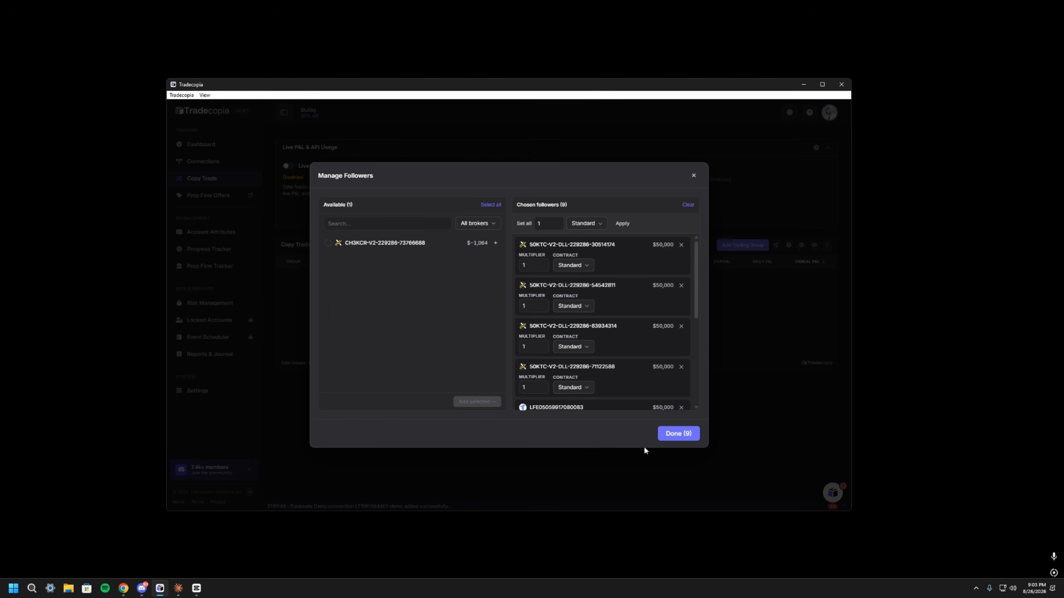
{"action": "left_click", "coordinate": [684, 435]}
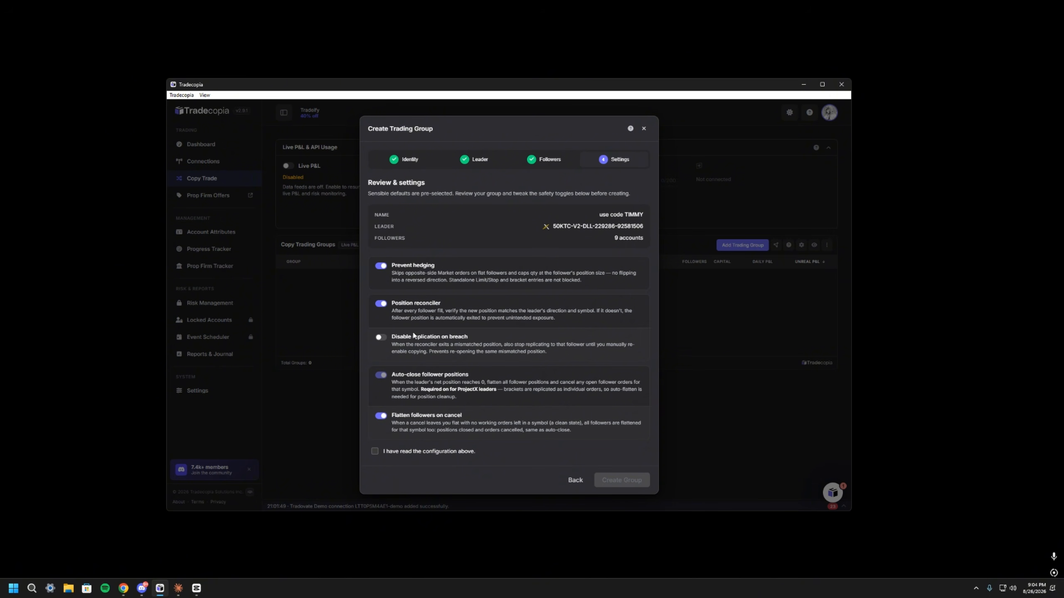
Step: Confirm having read the configuration with the default safety settings kept, and create the trading group
{"action": "left_click", "coordinate": [418, 451]}
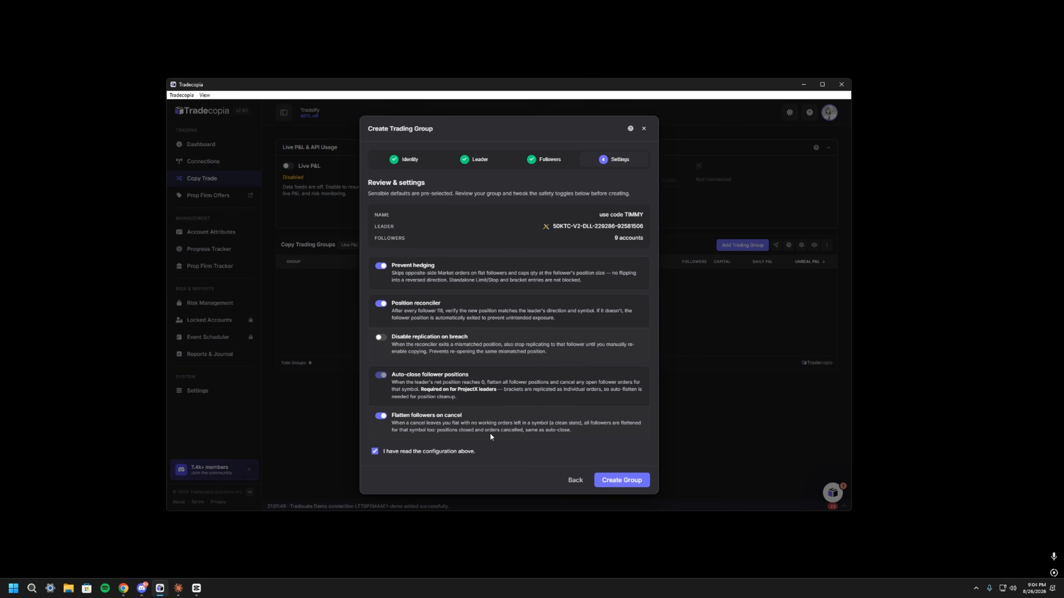
{"action": "left_click", "coordinate": [622, 479]}
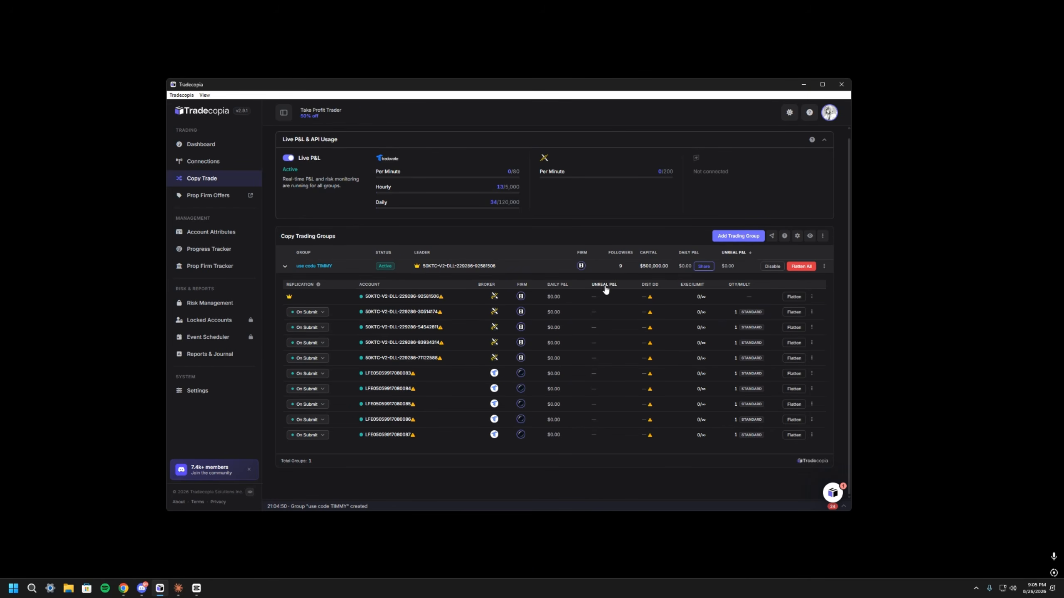
Step: Disable the "use code TIMMY" copy trading group and enable it again
{"action": "left_click", "coordinate": [773, 270]}
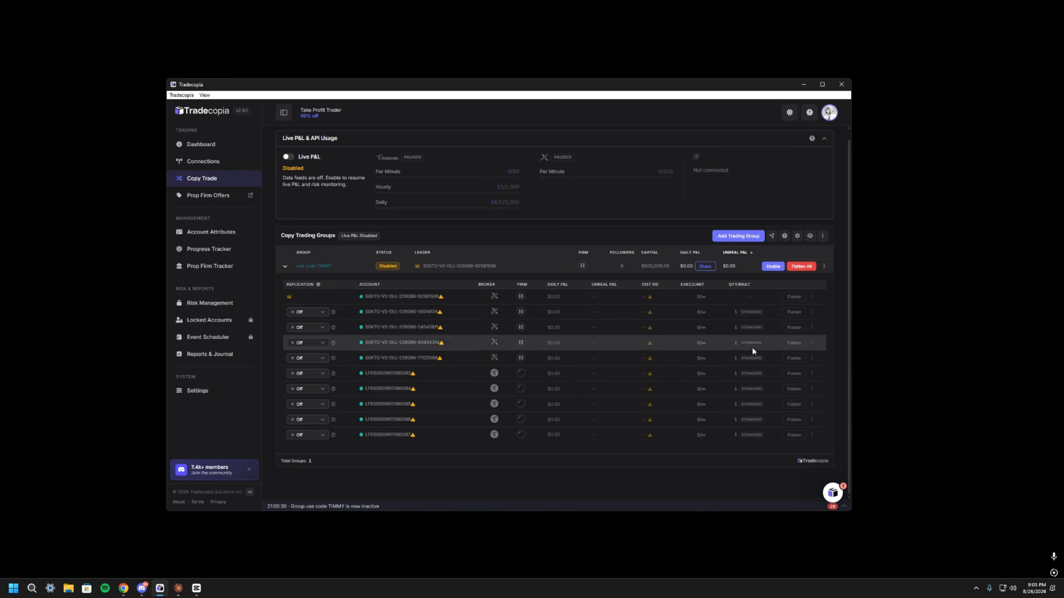
{"action": "left_click", "coordinate": [774, 267]}
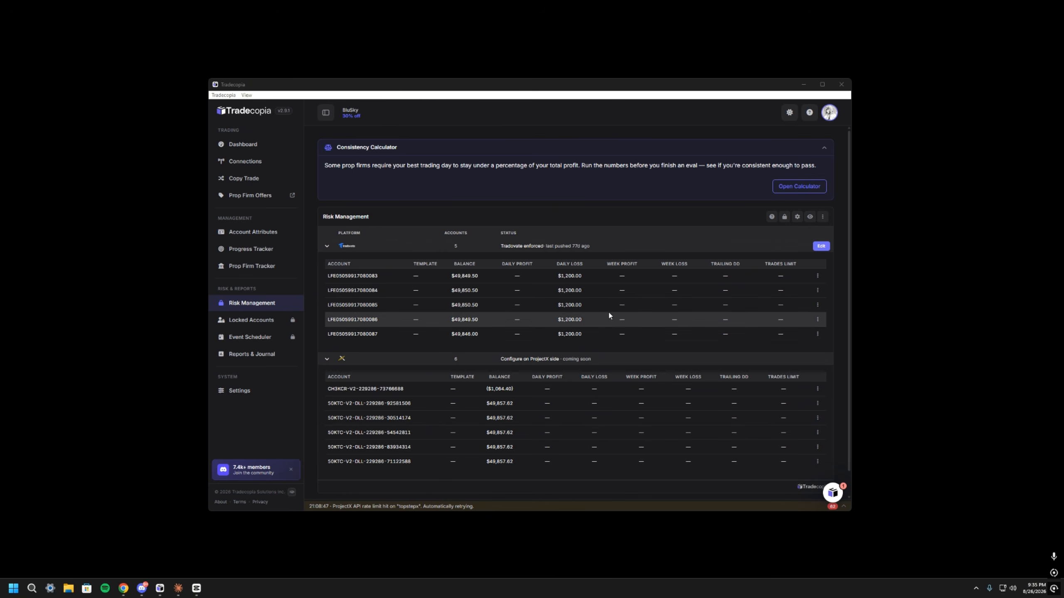
Step: Edit the Tradovate risk limits, setting the daily loss to 500 for the first two accounts
{"action": "left_click", "coordinate": [822, 248]}
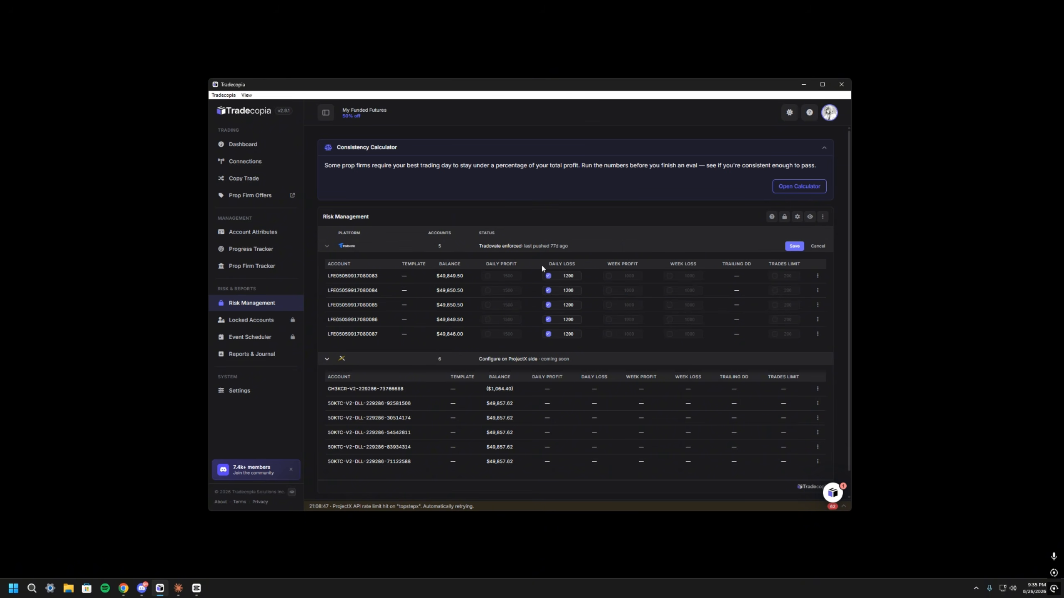
{"action": "left_click_drag", "start_coordinate": [573, 276], "coordinate": [552, 287]}
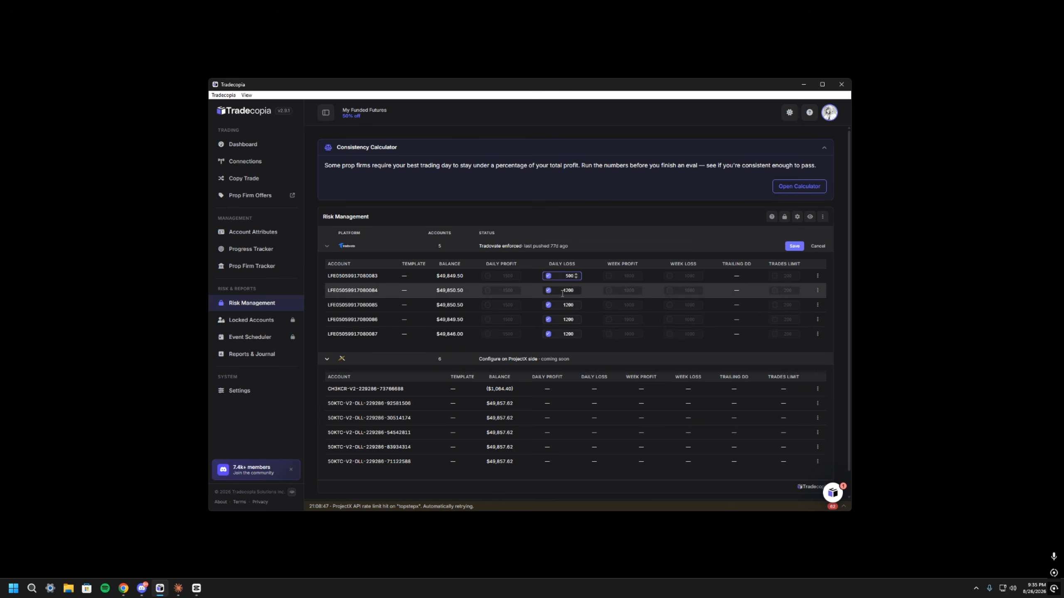
{"action": "left_click", "coordinate": [562, 292]}
{"action": "left_click", "coordinate": [592, 251]}
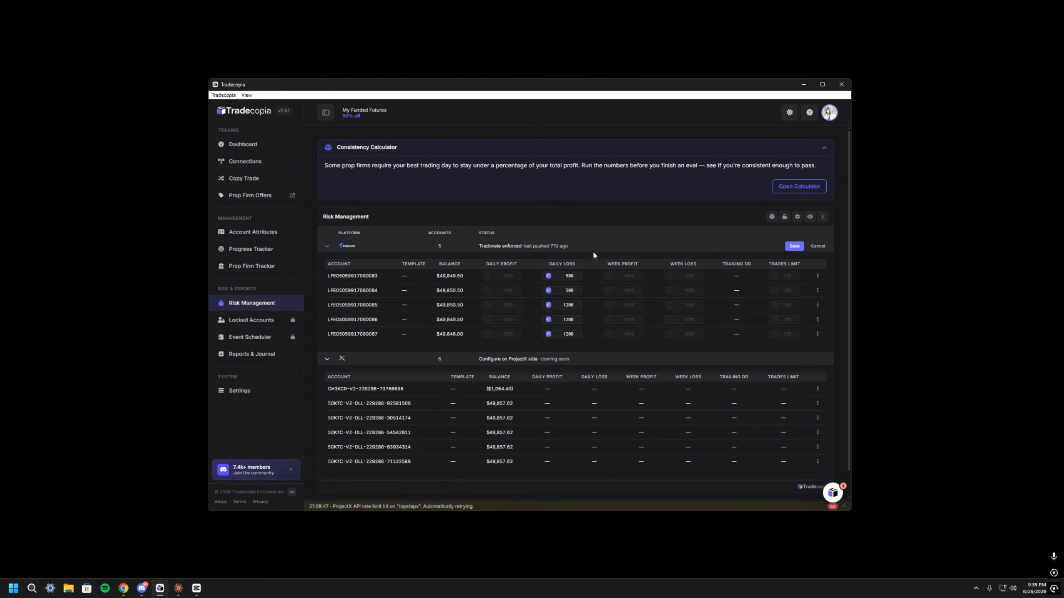
Step: Turn off the daily loss limit for the first four Tradovate accounts
{"action": "left_click", "coordinate": [548, 277]}
{"action": "left_click", "coordinate": [549, 290]}
{"action": "left_click", "coordinate": [548, 319]}
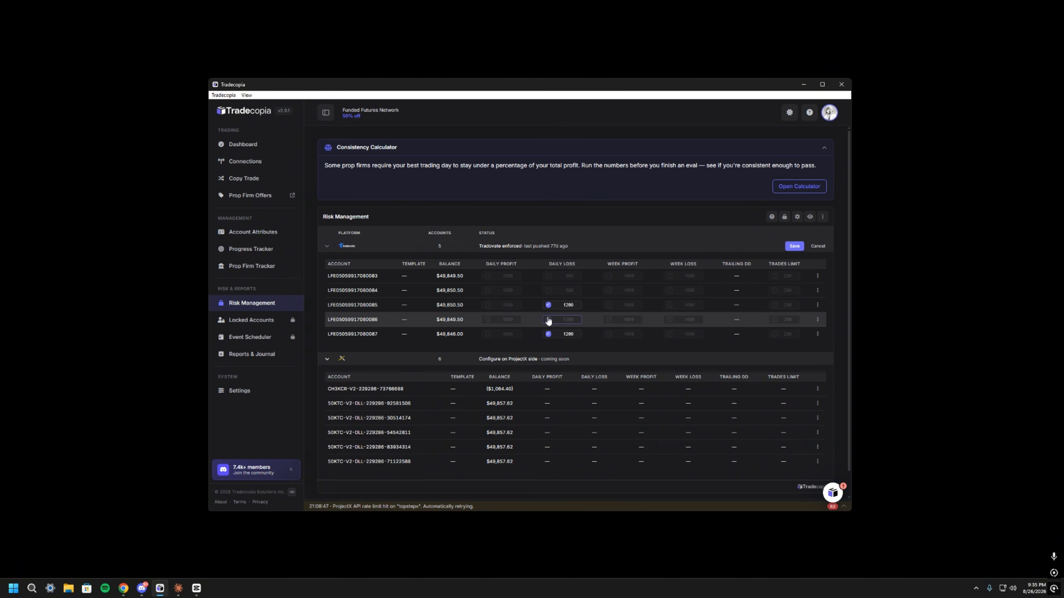
{"action": "left_click", "coordinate": [548, 305]}
{"action": "left_click", "coordinate": [483, 261]}
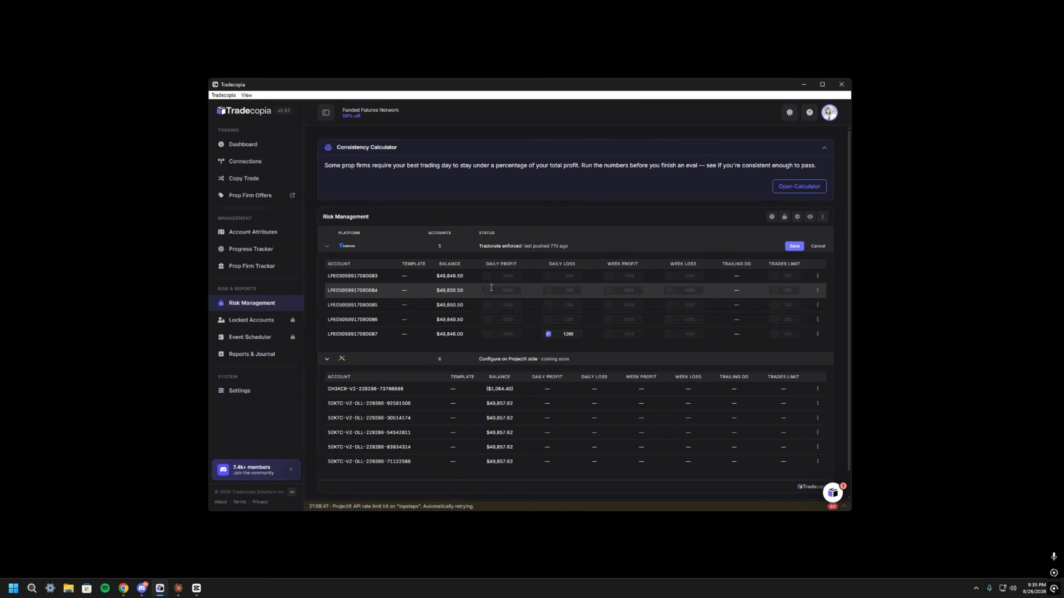
Step: Enable a daily profit limit of 500 and a trades limit of 3 for the first Tradovate account
{"action": "left_click", "coordinate": [487, 277]}
{"action": "left_click", "coordinate": [499, 264]}
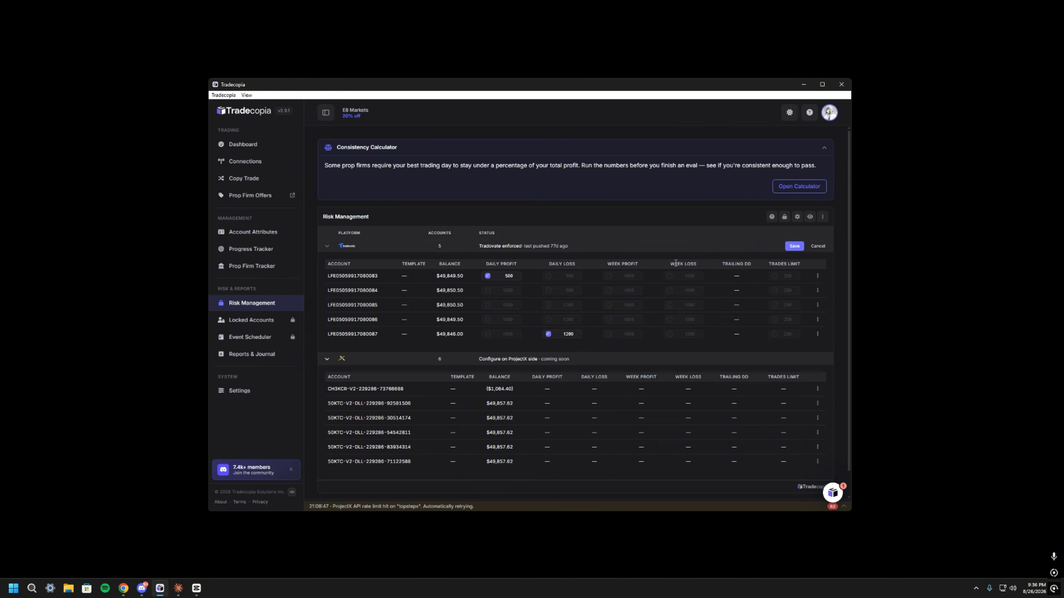
{"action": "left_click", "coordinate": [788, 264]}
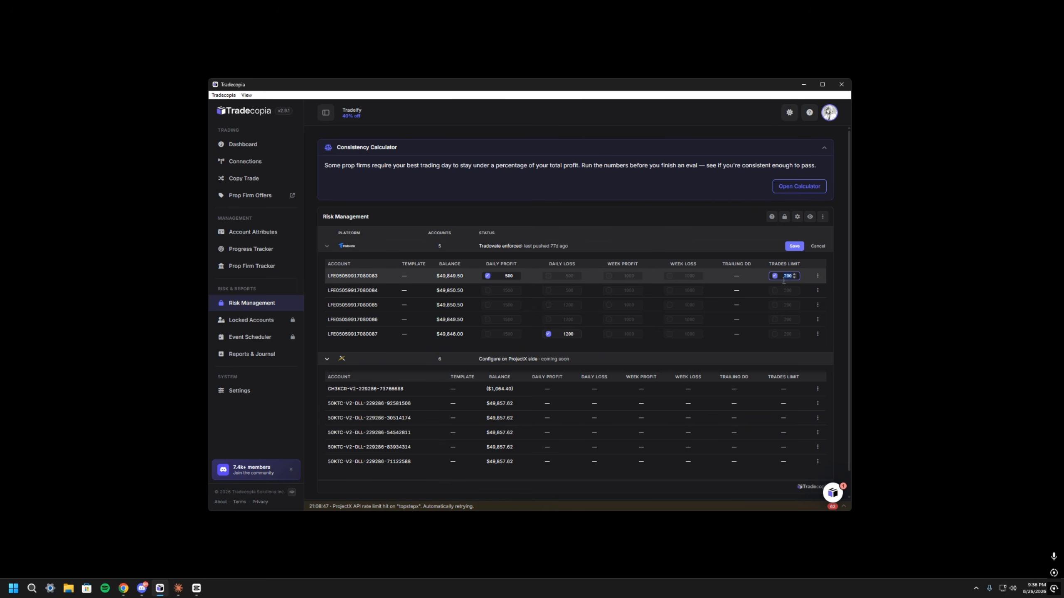
{"action": "type", "text": "3"}
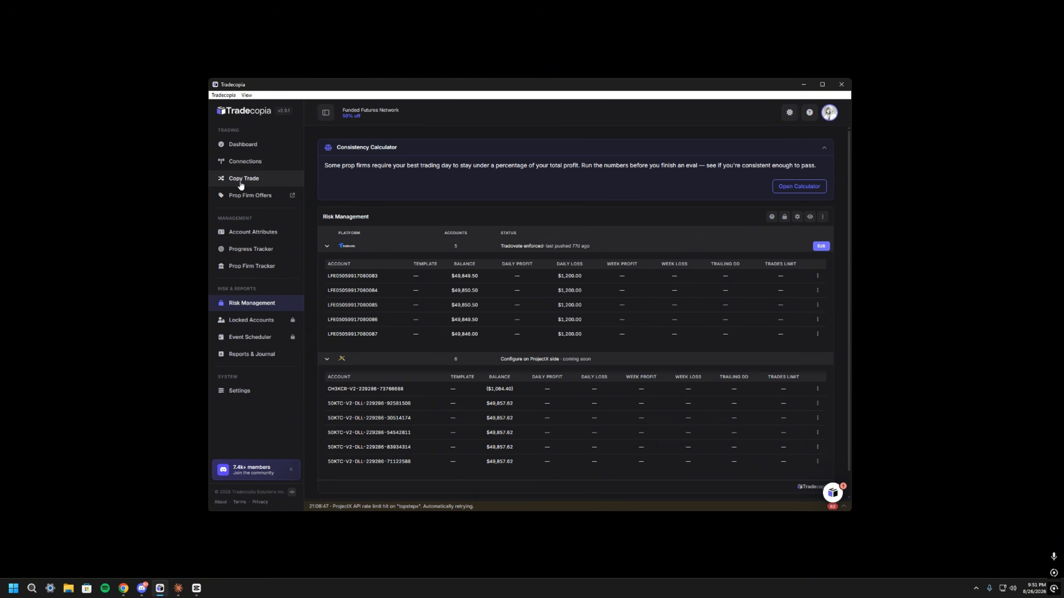
Step: Show the copy trading groups, switch to TopstepX in Chrome, and buy 1 MNQU26 contract at market on the leader account
{"action": "left_click", "coordinate": [241, 180]}
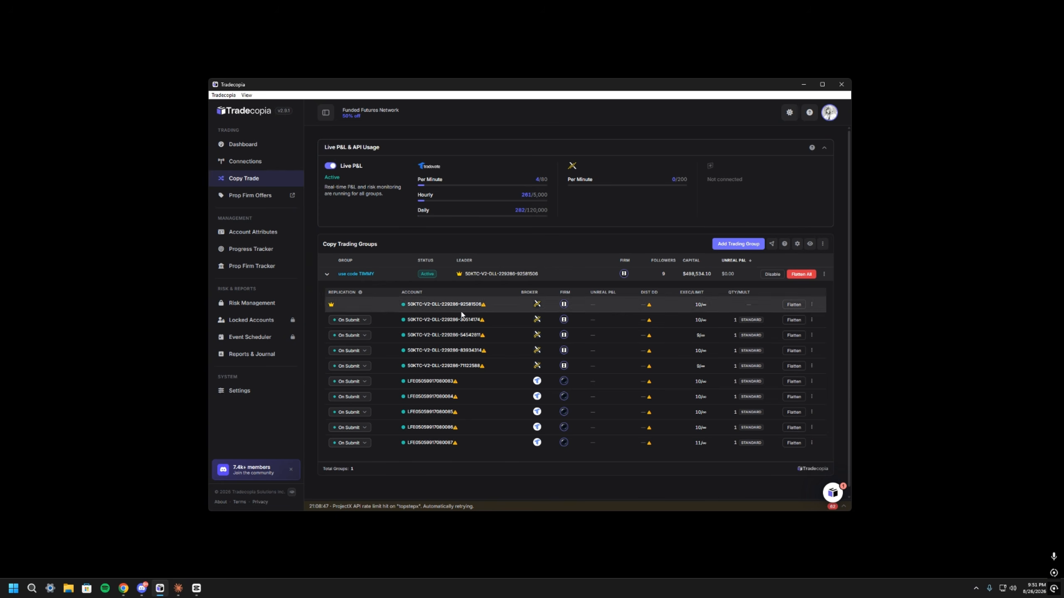
{"action": "left_click", "coordinate": [123, 588]}
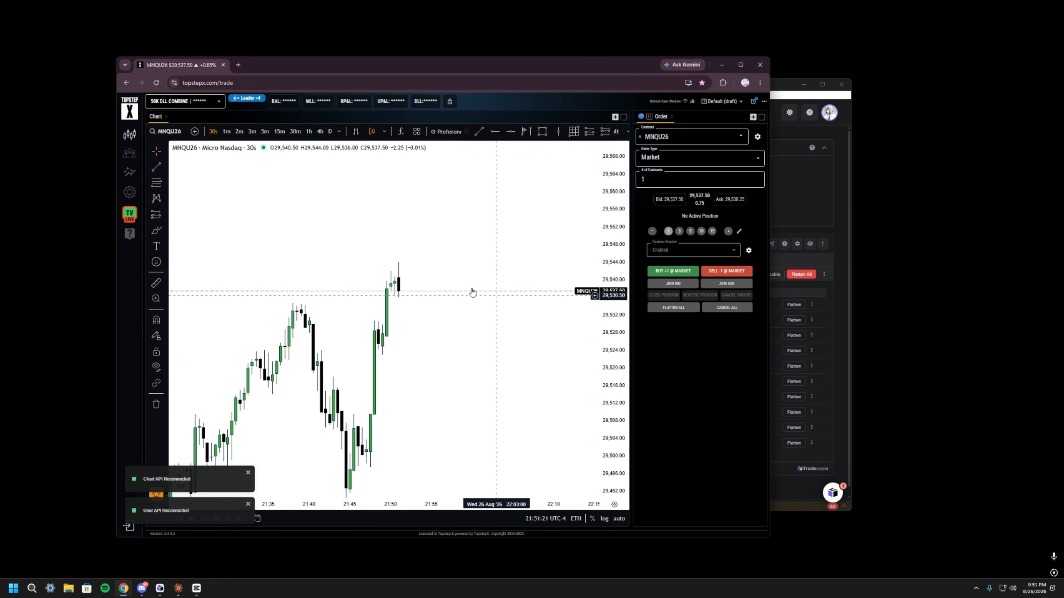
{"action": "left_click_drag", "start_coordinate": [485, 298], "coordinate": [509, 332]}
{"action": "left_click_drag", "start_coordinate": [613, 321], "coordinate": [613, 373]}
{"action": "scroll", "coordinate": [539, 358], "scroll_direction": "down", "scroll_amount": 2}
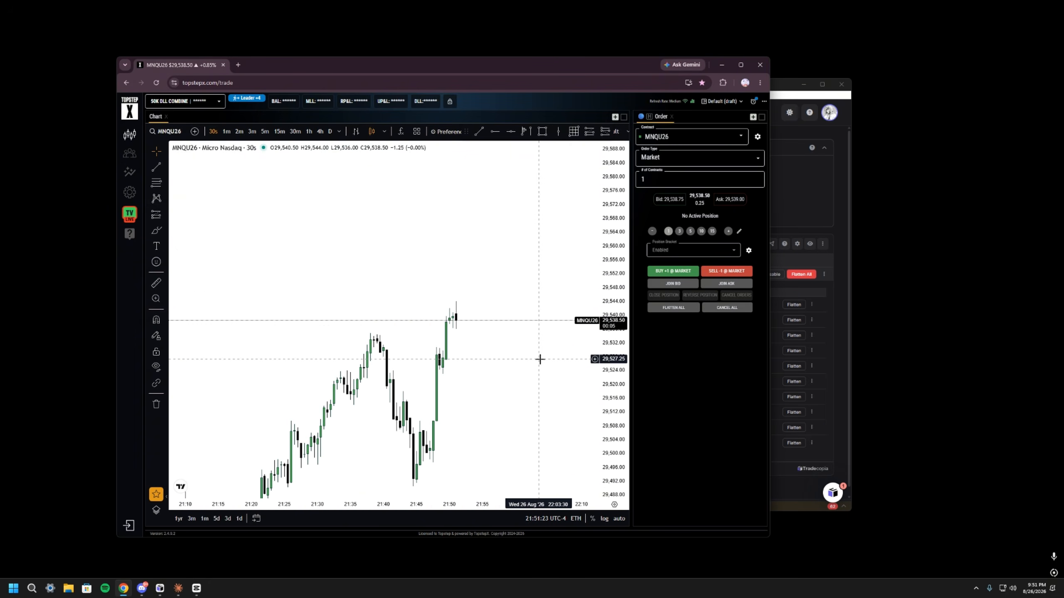
{"action": "left_click_drag", "start_coordinate": [537, 372], "coordinate": [567, 356]}
{"action": "left_click", "coordinate": [673, 271]}
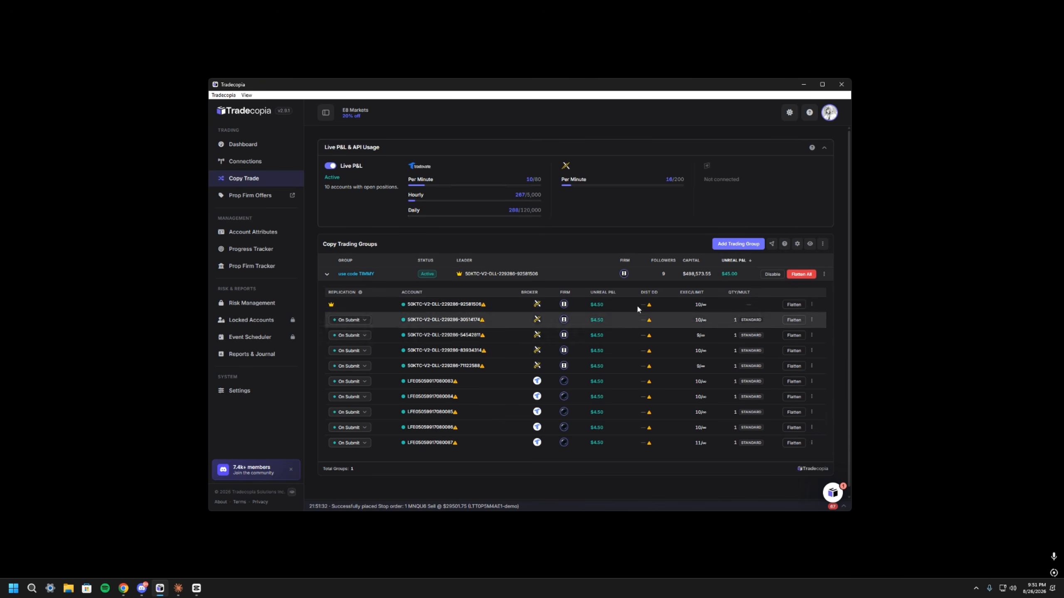
Step: Open the trading group's floating P&L window and place it over the API usage area above the groups list
{"action": "left_click", "coordinate": [824, 274]}
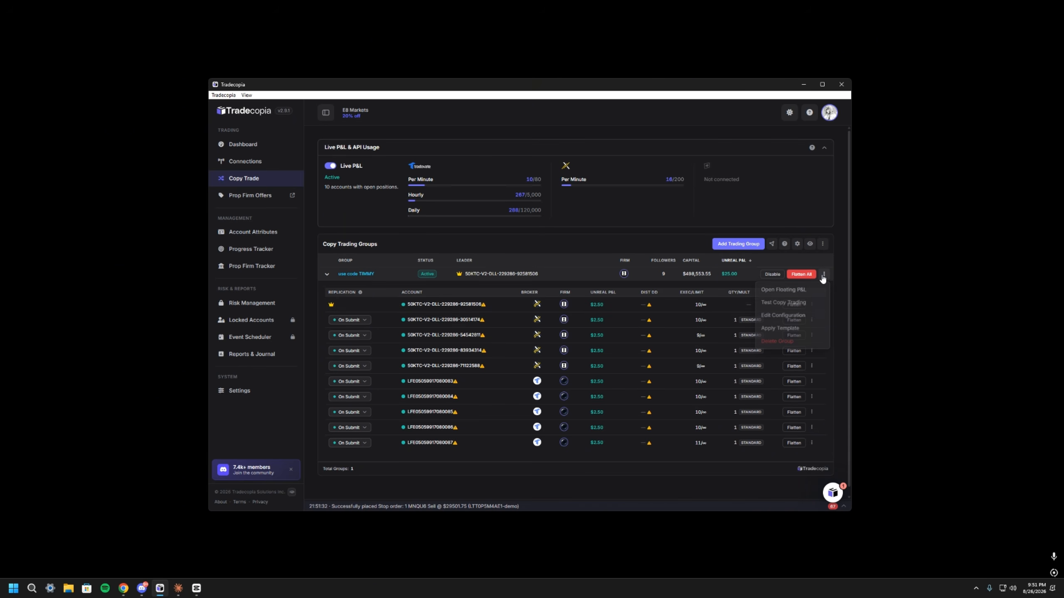
{"action": "left_click", "coordinate": [772, 286]}
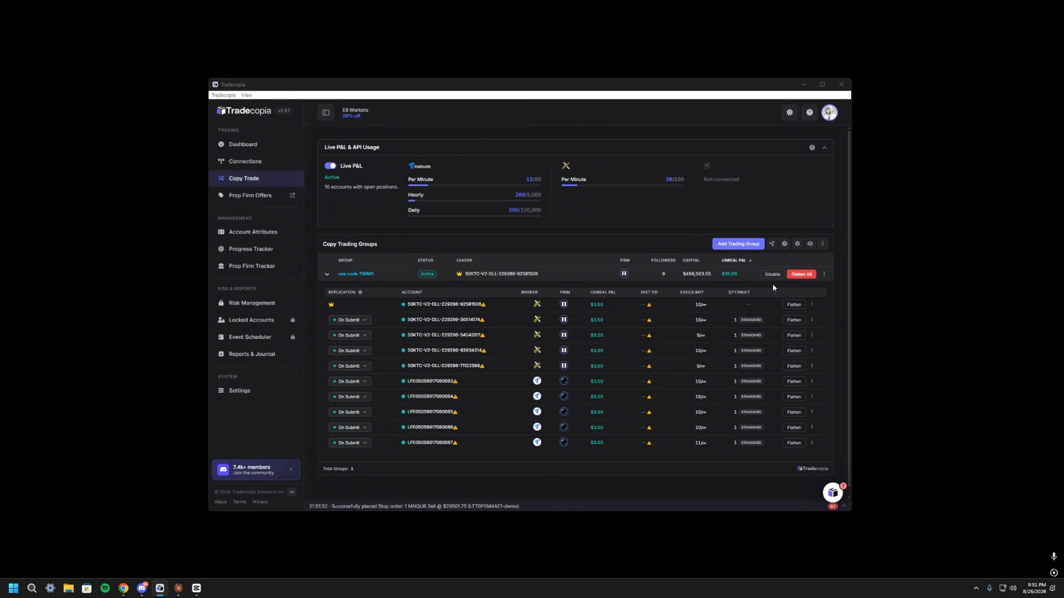
{"action": "left_click_drag", "start_coordinate": [541, 310], "coordinate": [422, 173]}
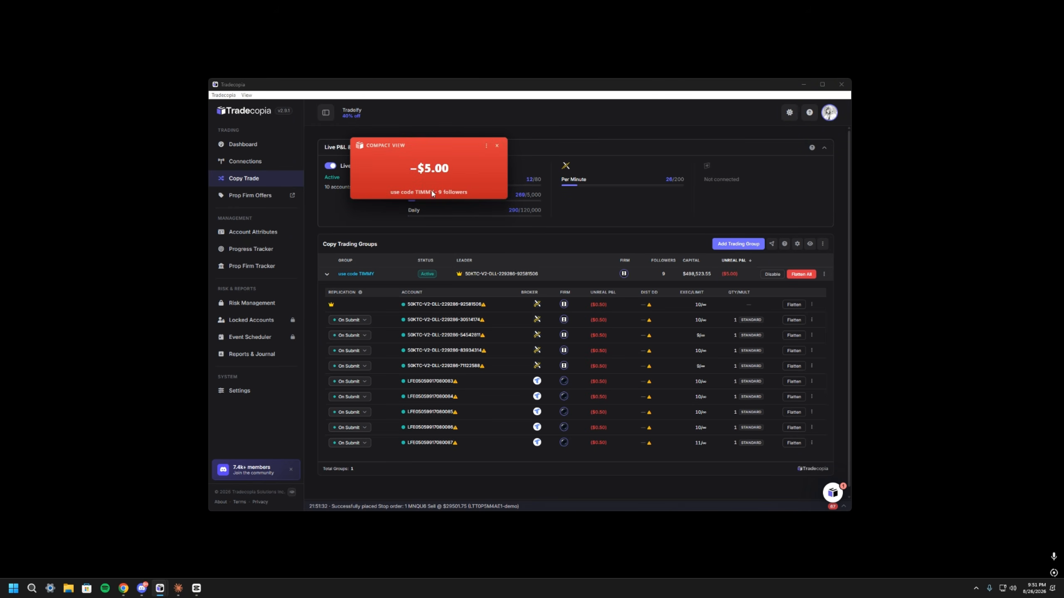
{"action": "left_click_drag", "start_coordinate": [431, 195], "coordinate": [463, 187]}
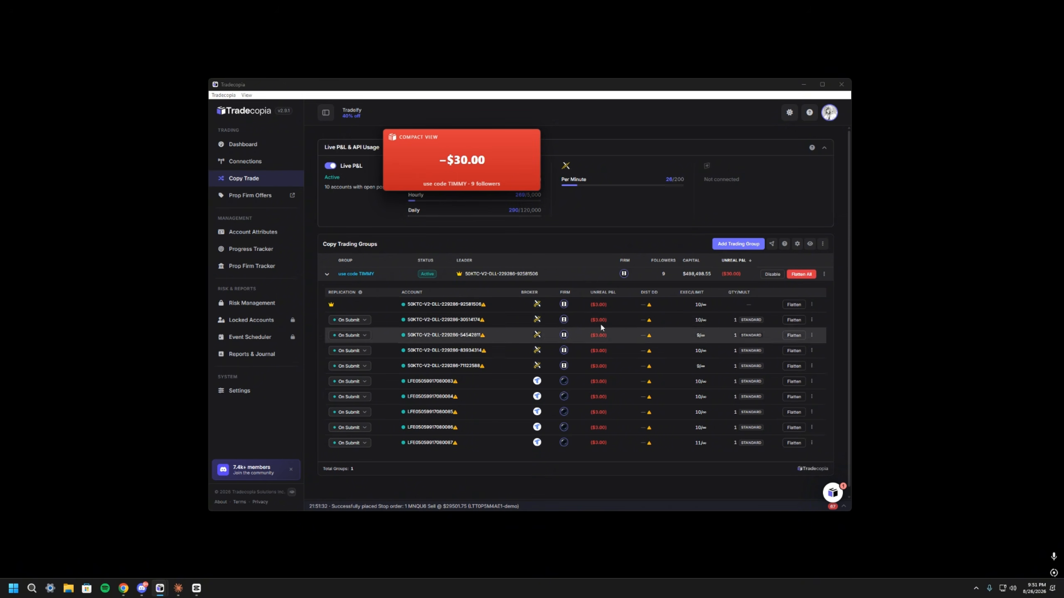
Step: Switch to TopstepX in Chrome, close the open MNQU26 position, and dismiss the floating P&L window and the browser
{"action": "left_click", "coordinate": [125, 588]}
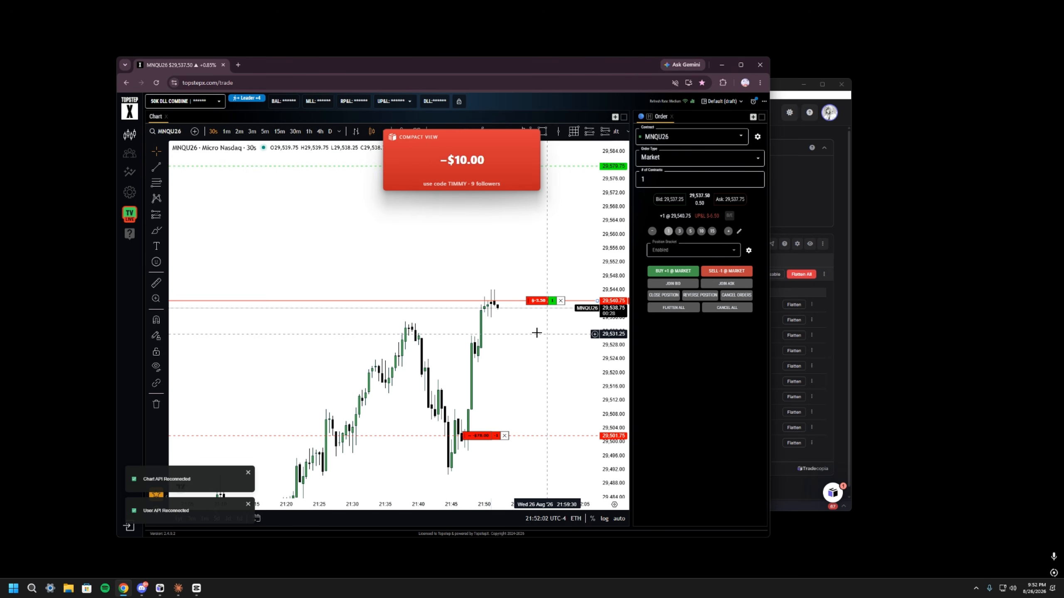
{"action": "left_click", "coordinate": [561, 301]}
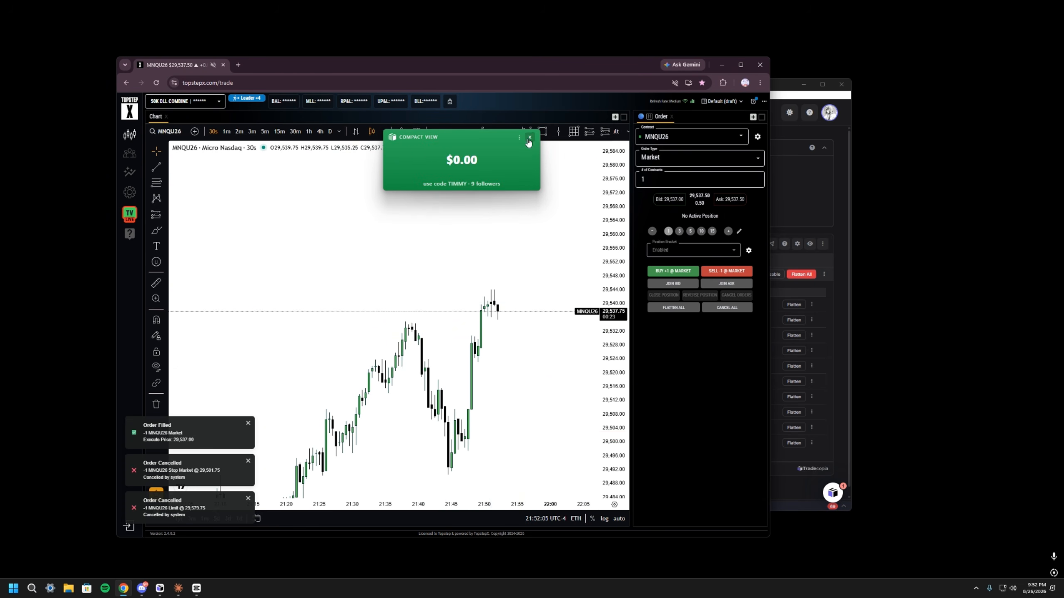
{"action": "left_click", "coordinate": [529, 137]}
{"action": "left_click", "coordinate": [721, 64]}
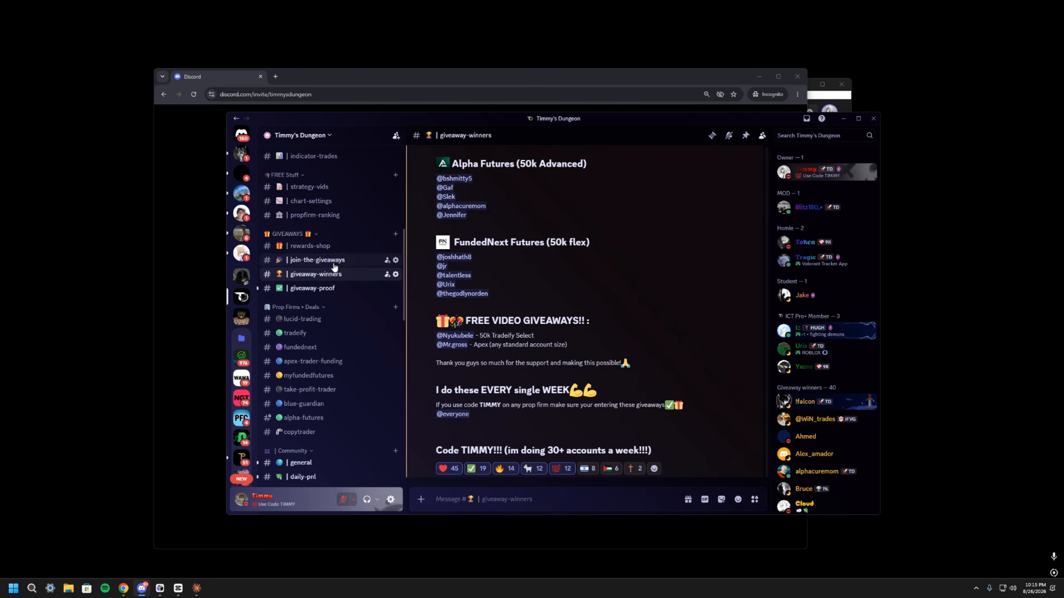
Step: In Discord's Timmy's Dungeon server, look through the giveaway-proof channel and the discount offer in the lucid-trading channel
{"action": "left_click", "coordinate": [310, 288]}
{"action": "scroll", "coordinate": [696, 401], "scroll_direction": "up", "scroll_amount": 15}
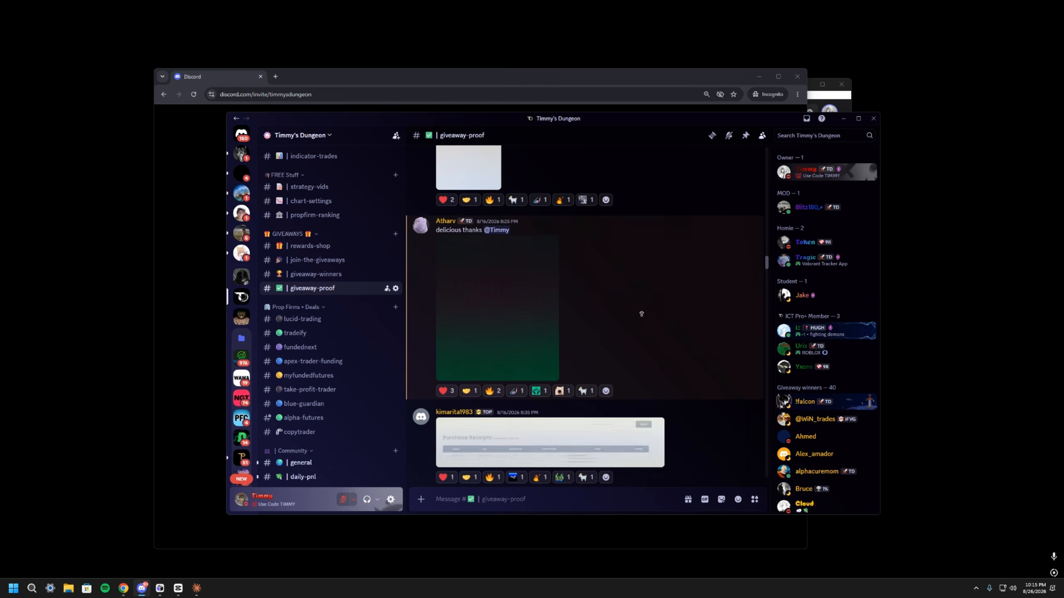
{"action": "left_click", "coordinate": [309, 320]}
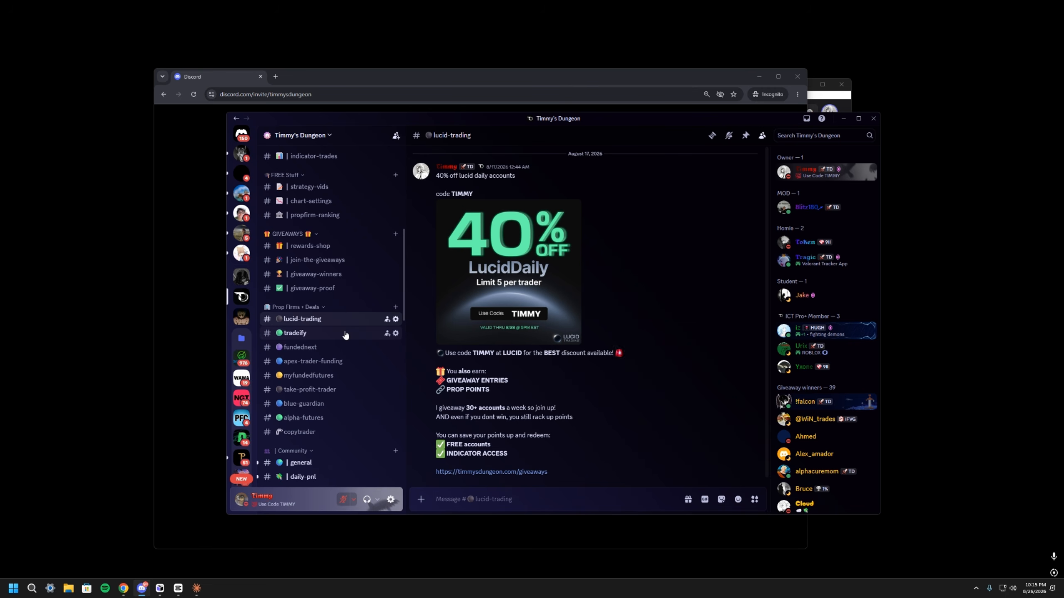
{"action": "scroll", "coordinate": [315, 369], "scroll_direction": "down", "scroll_amount": 3}
{"action": "scroll", "coordinate": [302, 377], "scroll_direction": "up", "scroll_amount": 3}
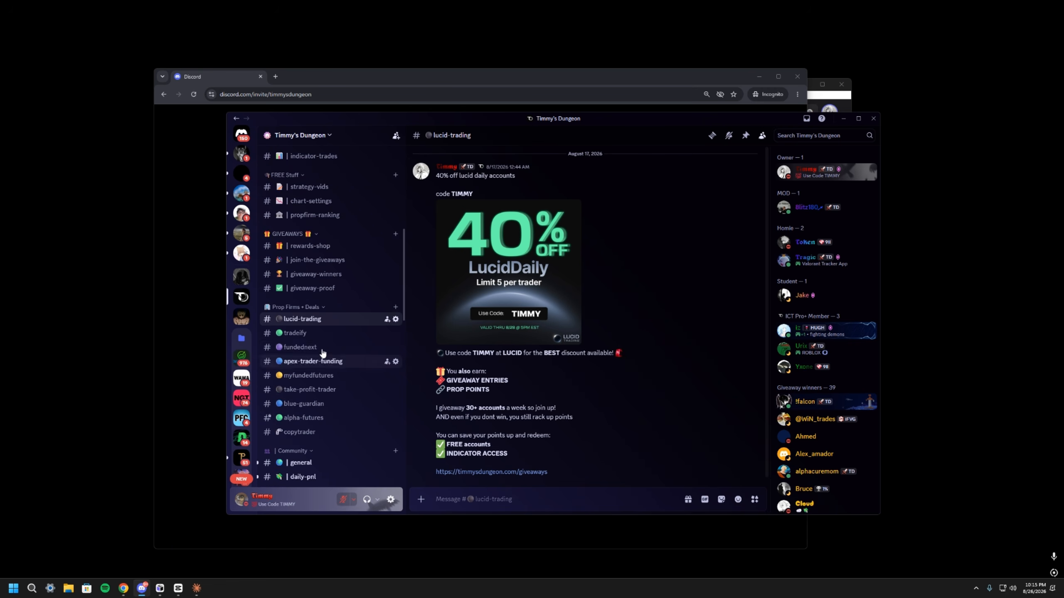